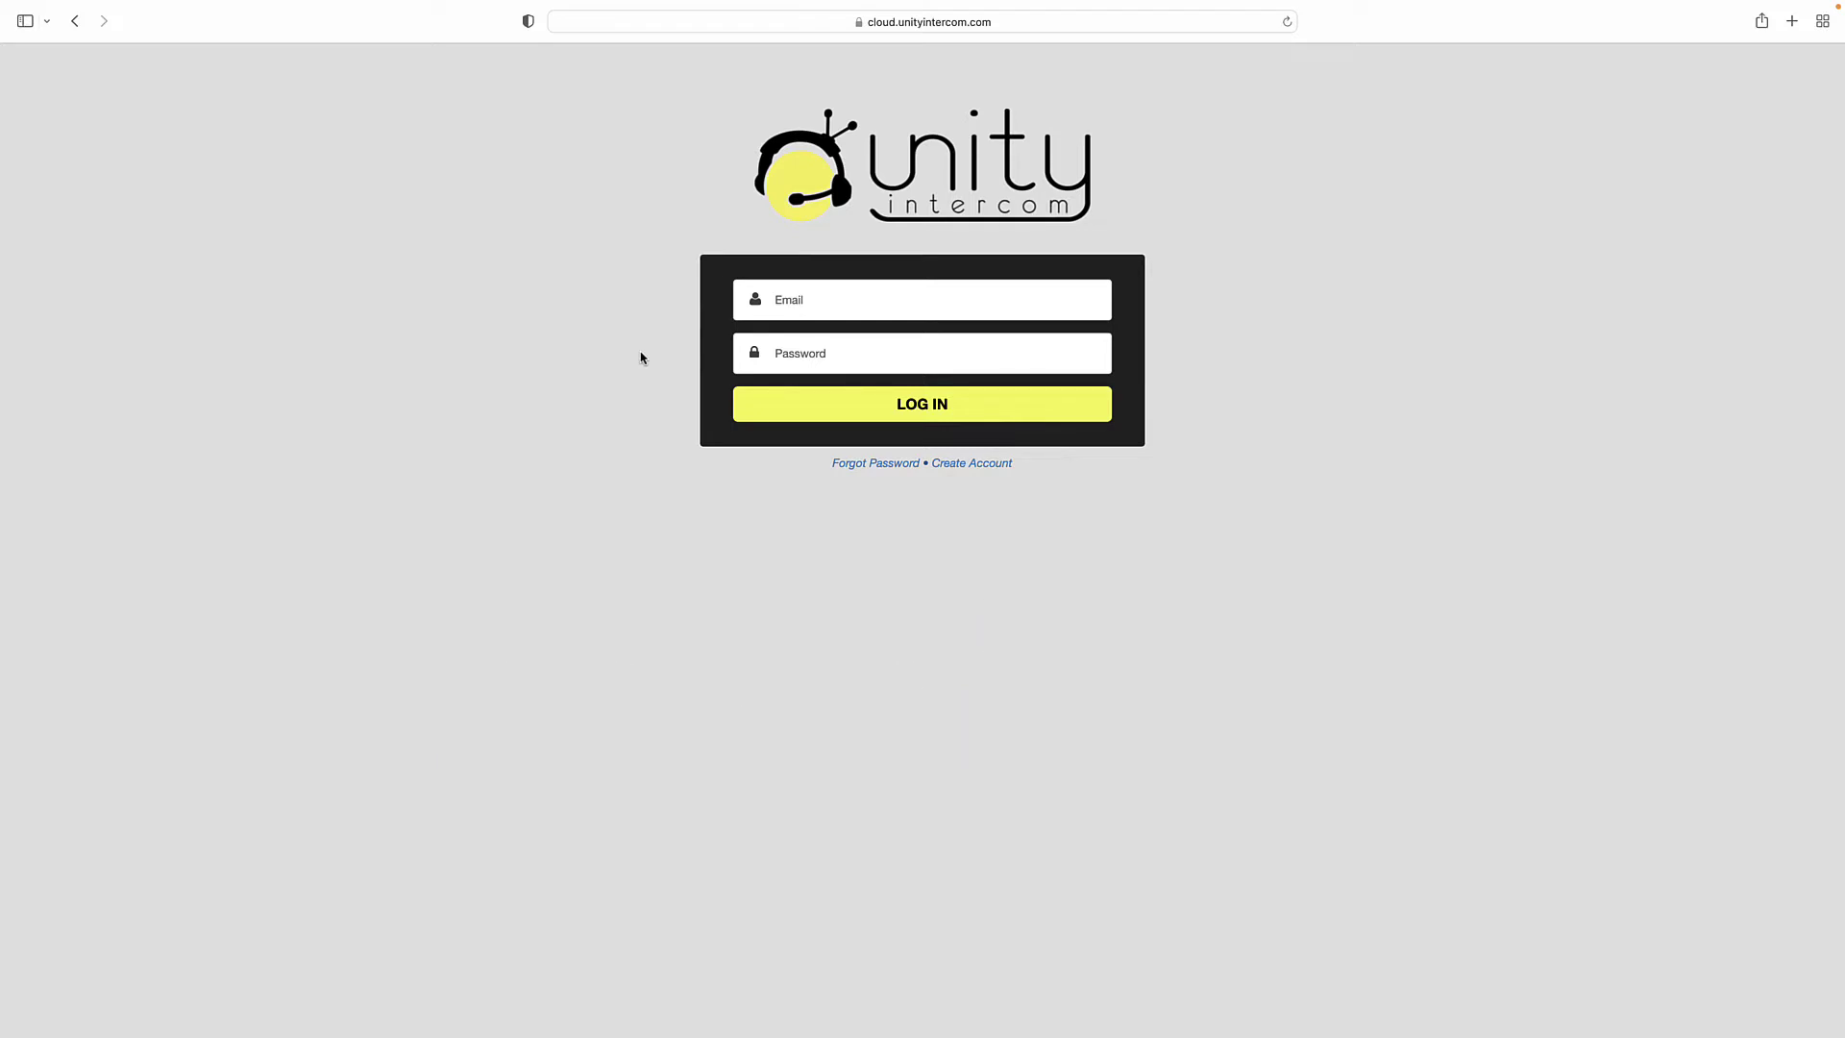
- Log in to the Unity Intercom cloud portal with the account e-mail and password
click(821, 300)
click(841, 331)
key(Return)
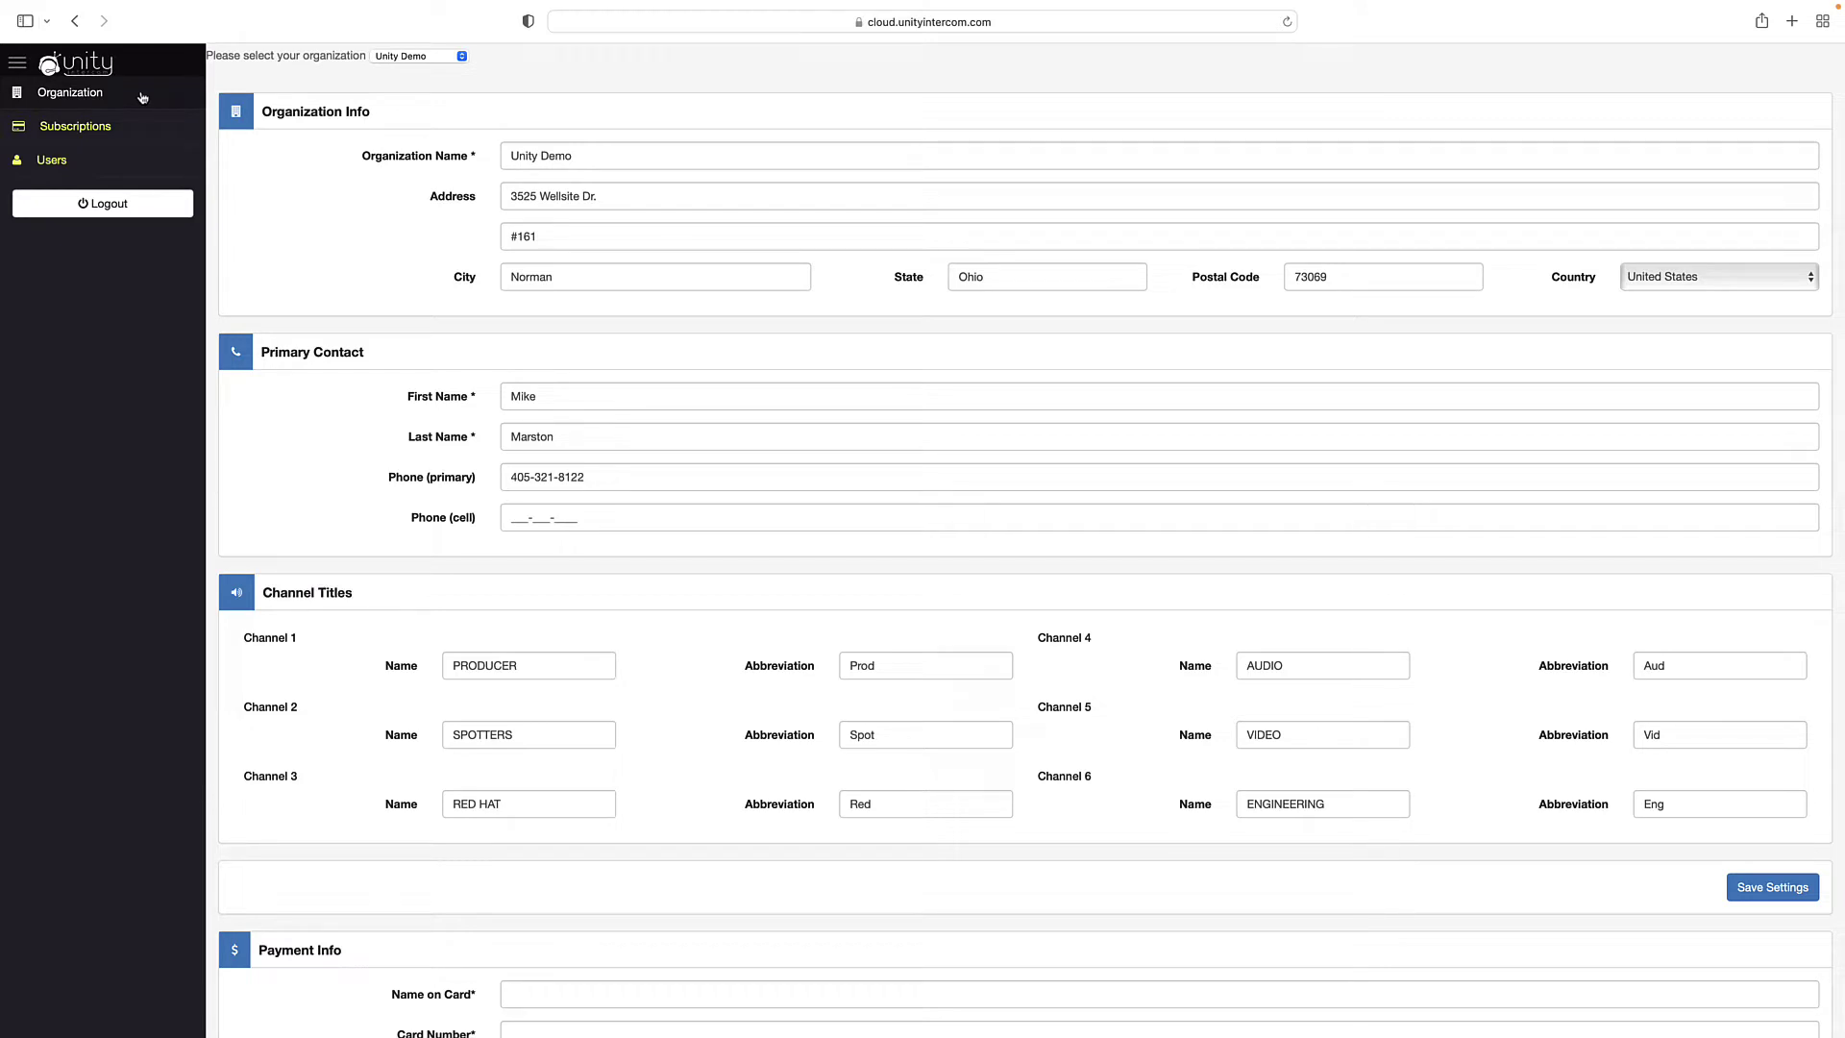
- Look over the Subscriptions and Users pages, and return to the Organization page
click(134, 129)
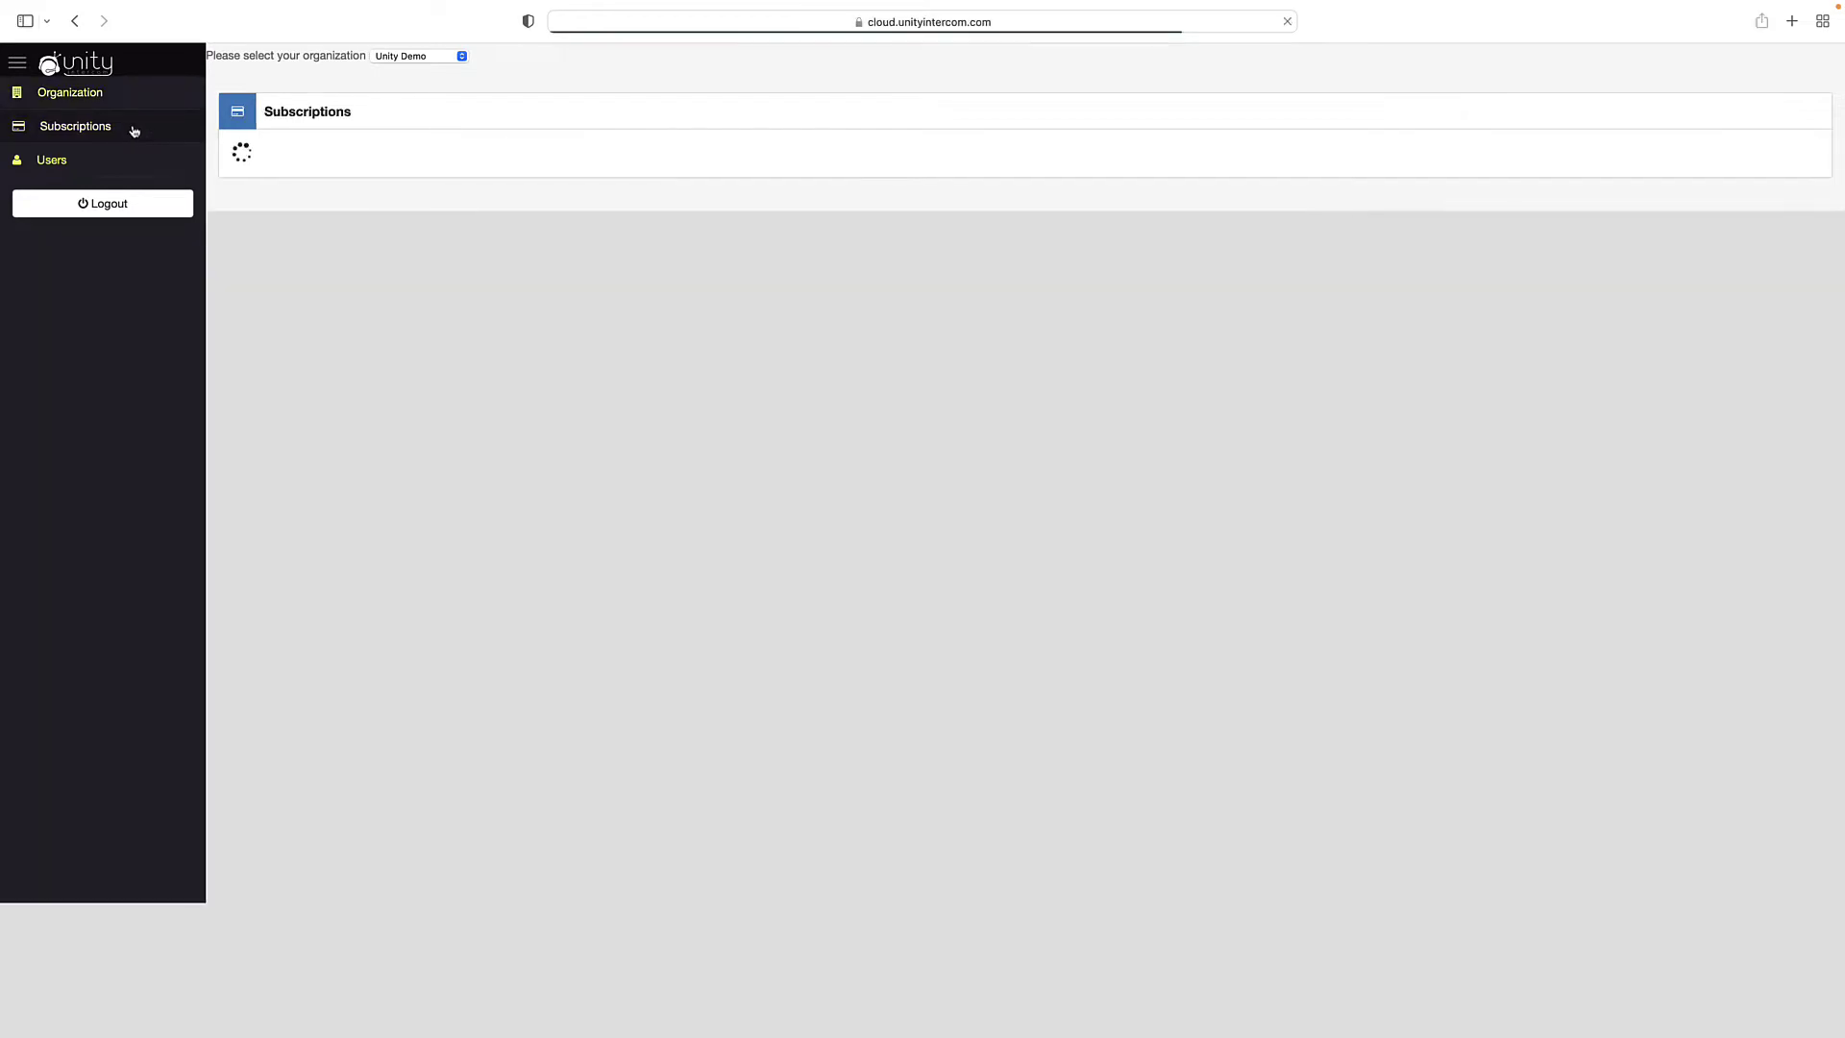
click(138, 159)
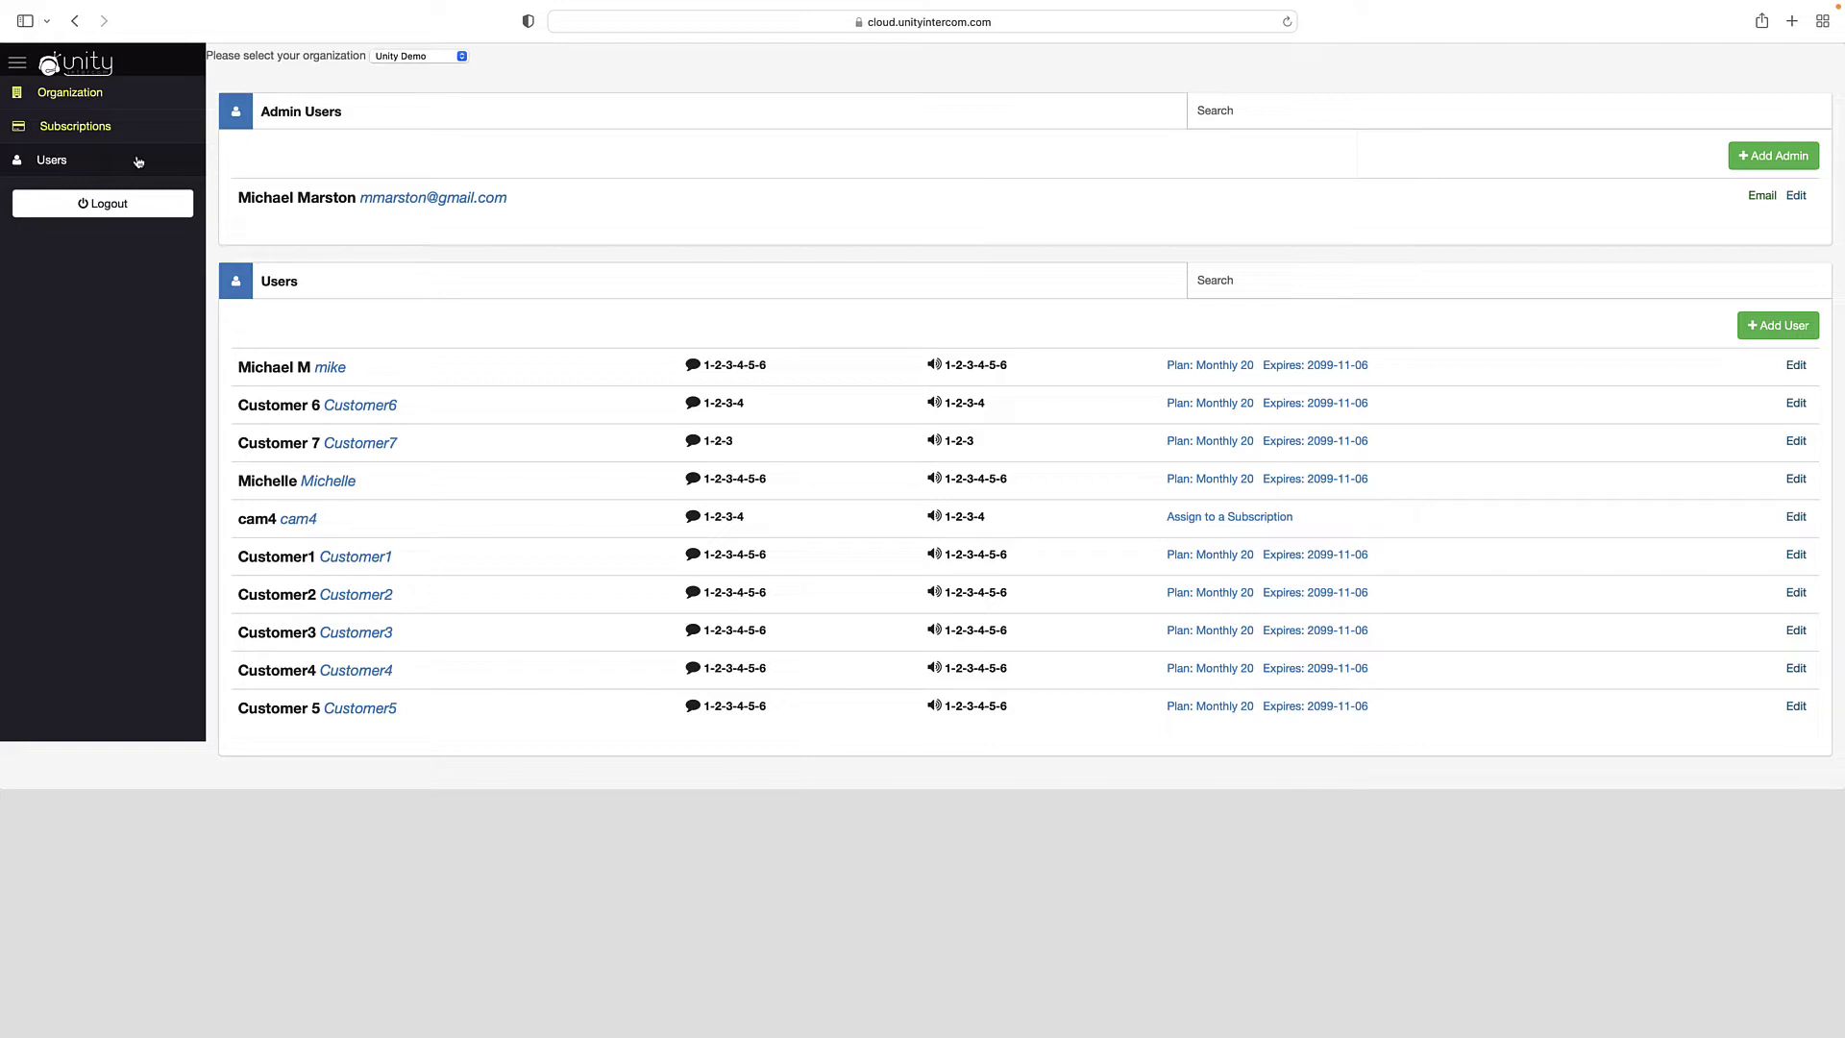
click(144, 91)
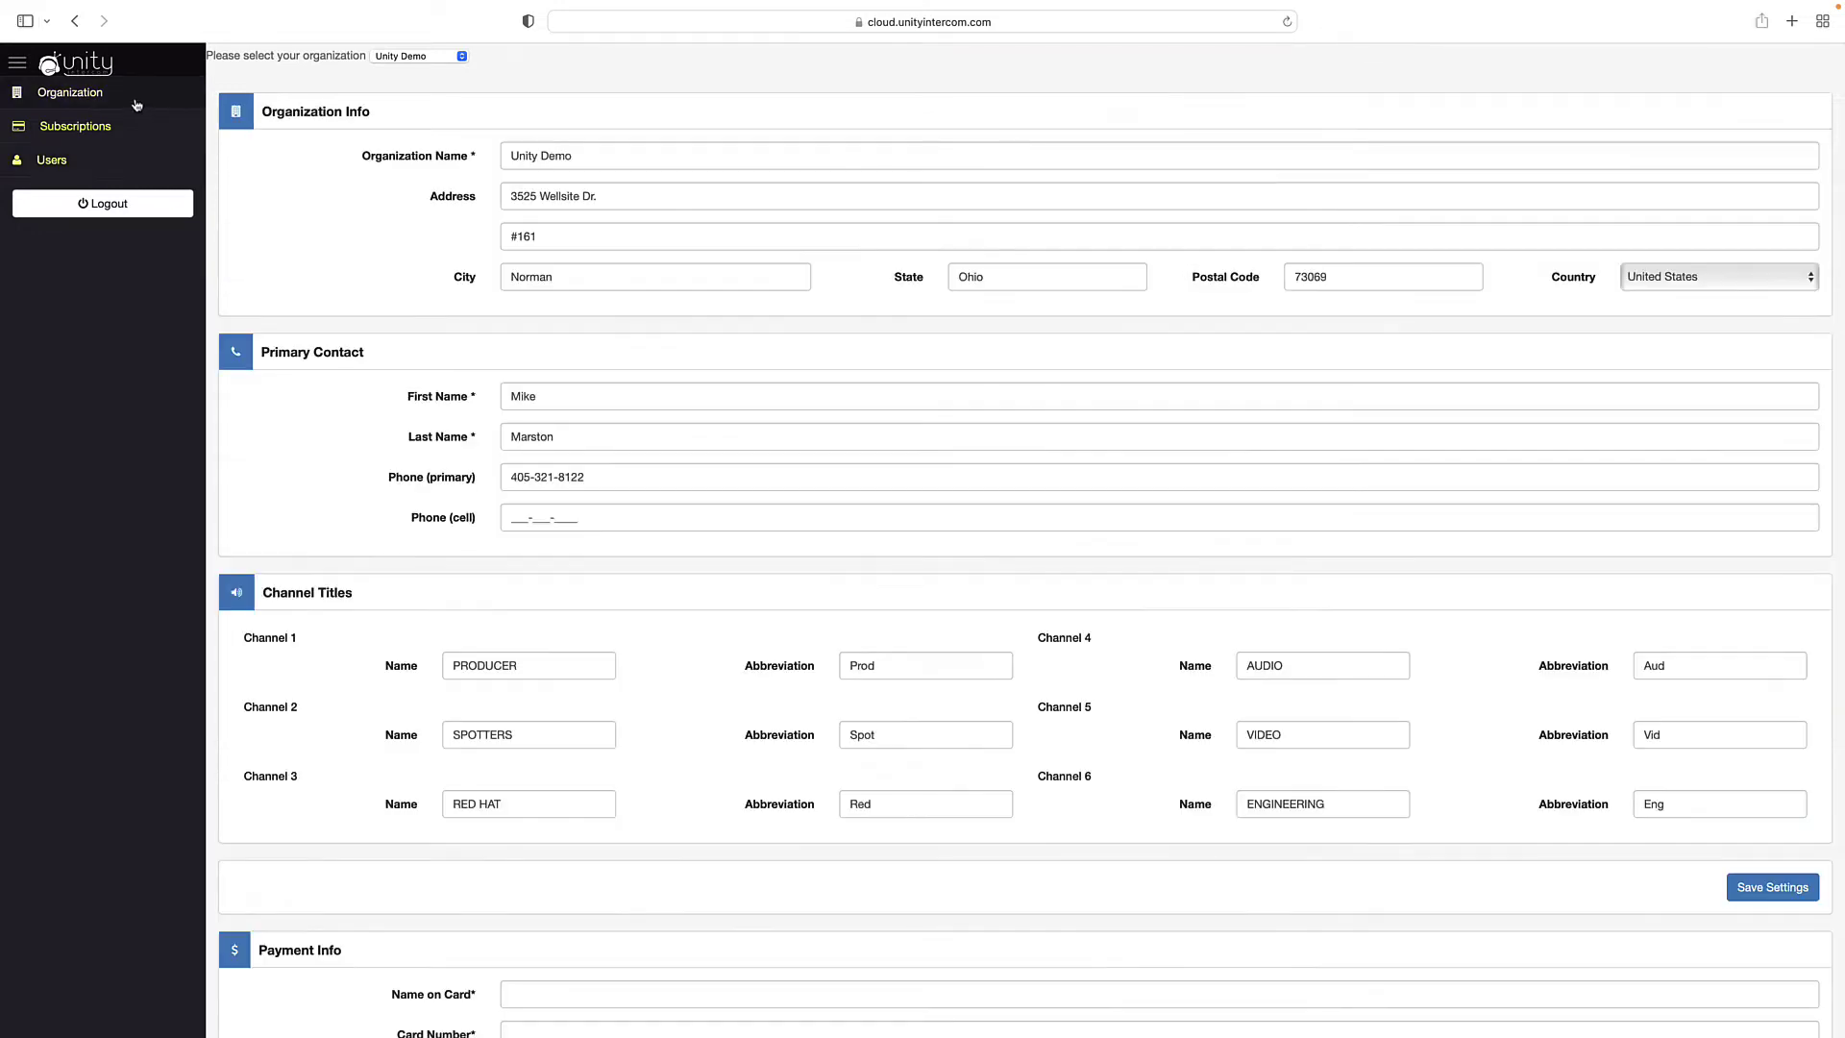
- Examine the organization info, primary contact, channel names with their abbreviations, and payment info sections
click(324, 197)
drag(613, 157, 463, 152)
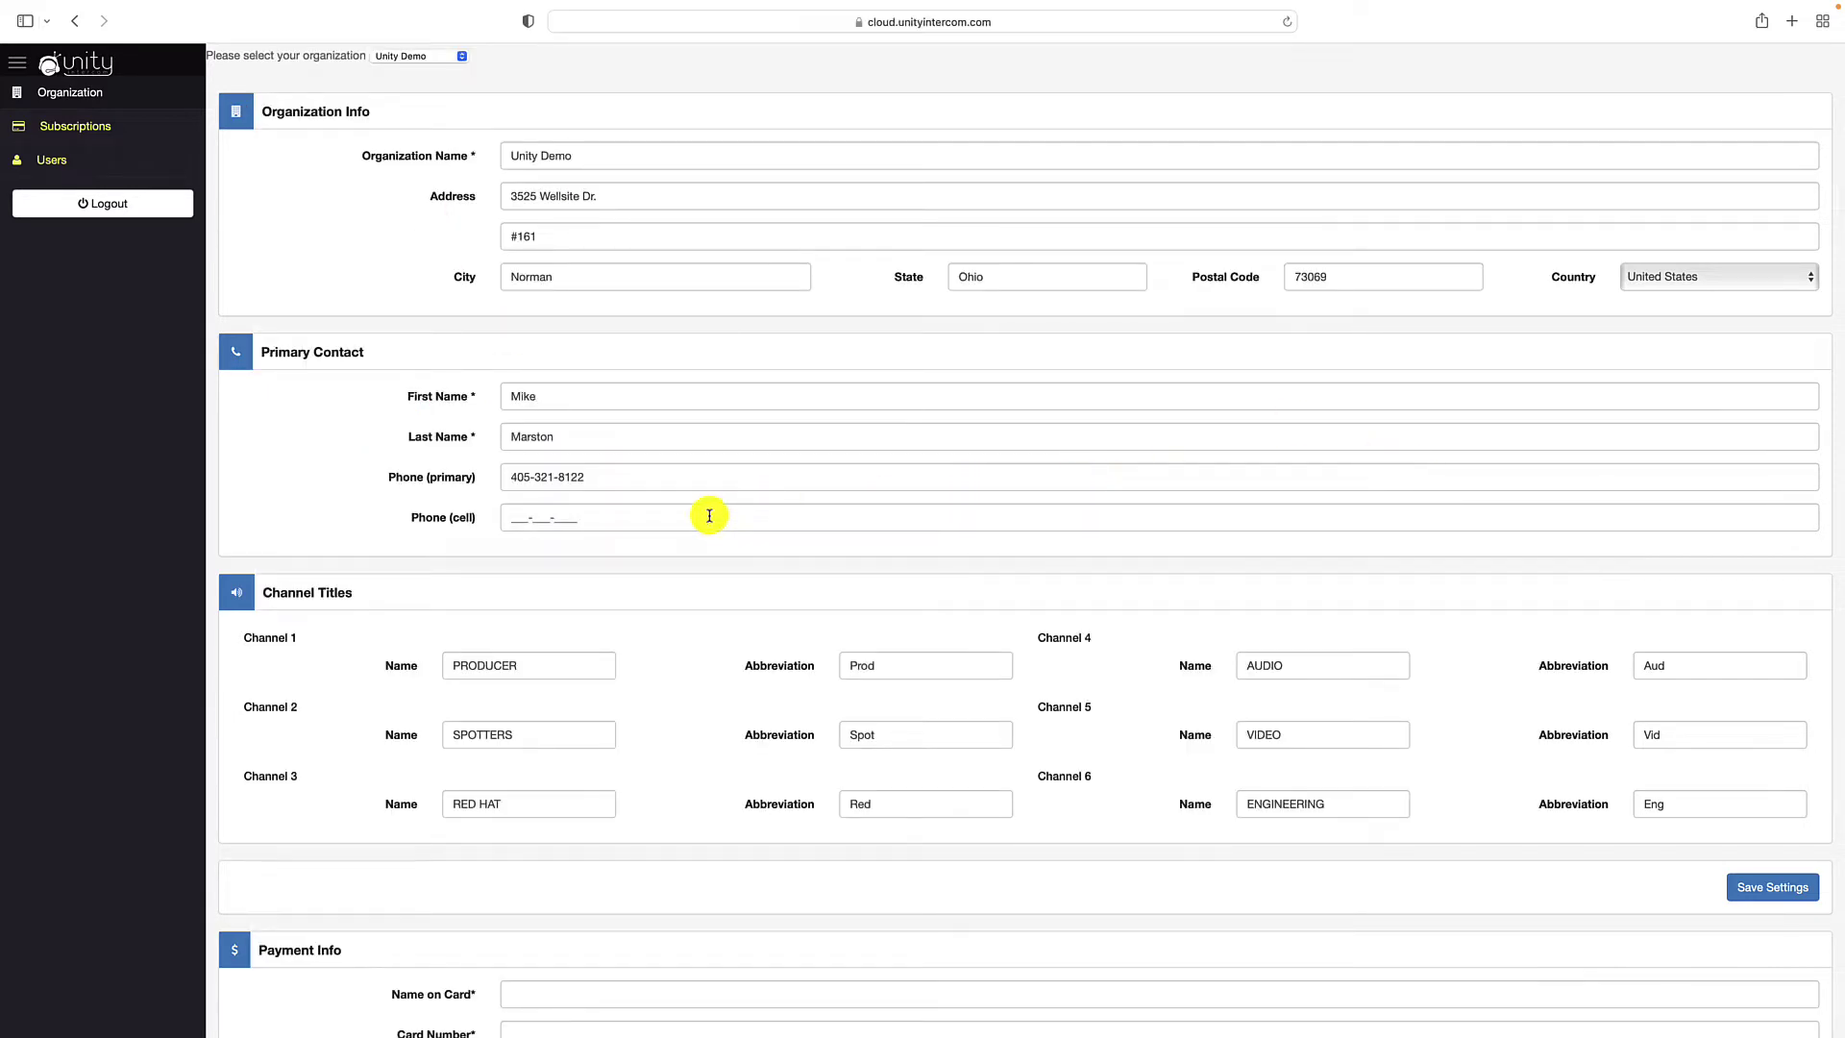
scroll(727, 523, down, 3)
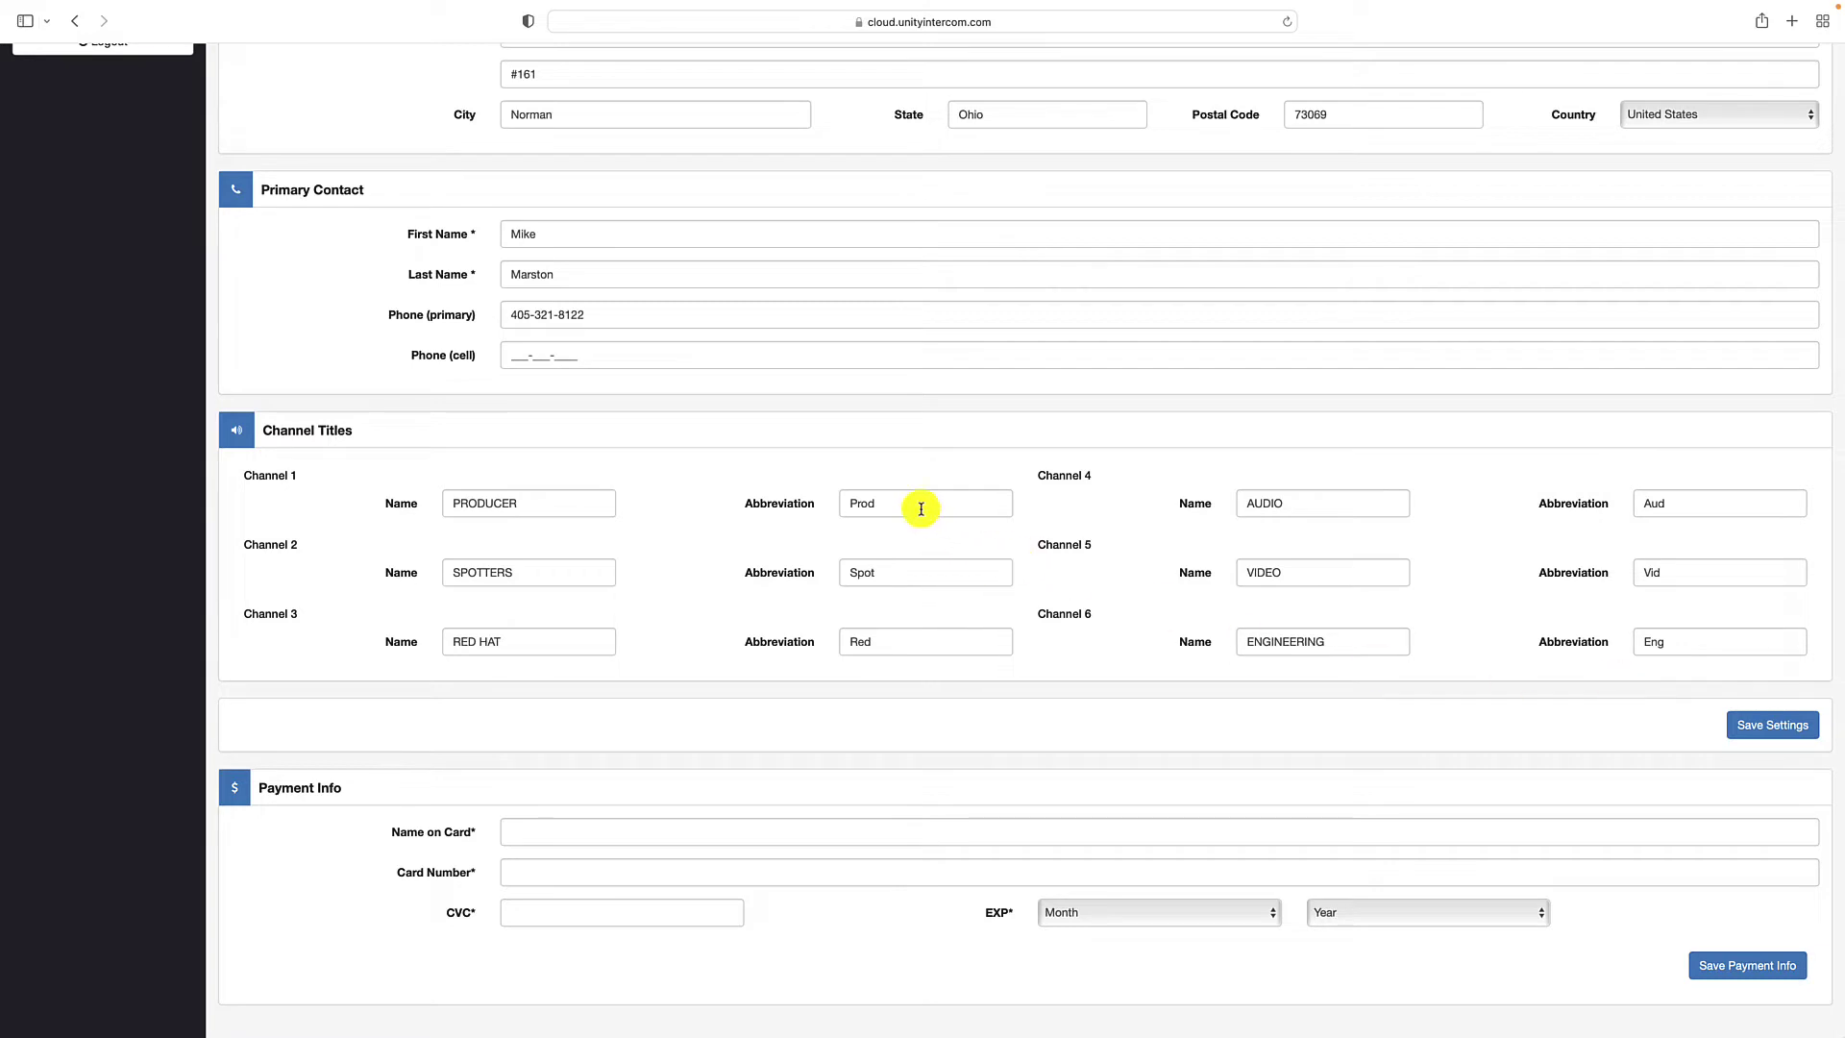
drag(902, 499, 805, 499)
drag(872, 572, 808, 569)
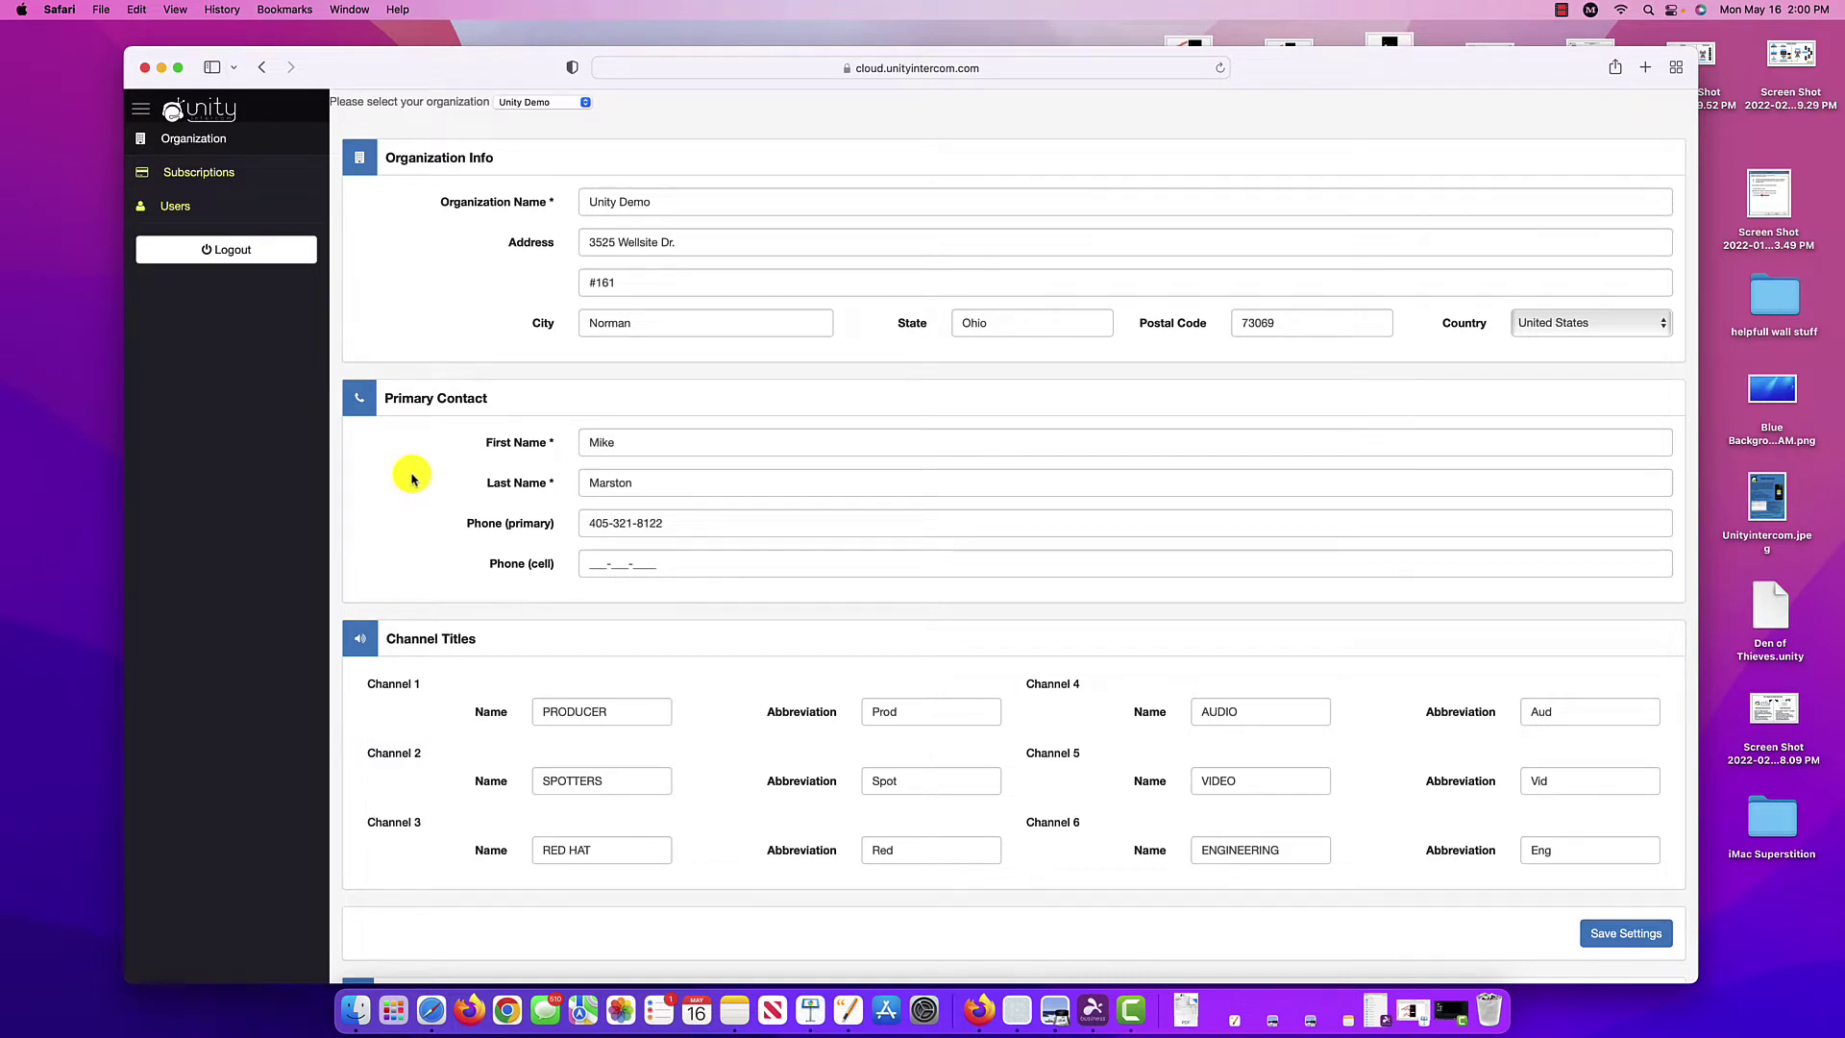
scroll(411, 478, down, 5)
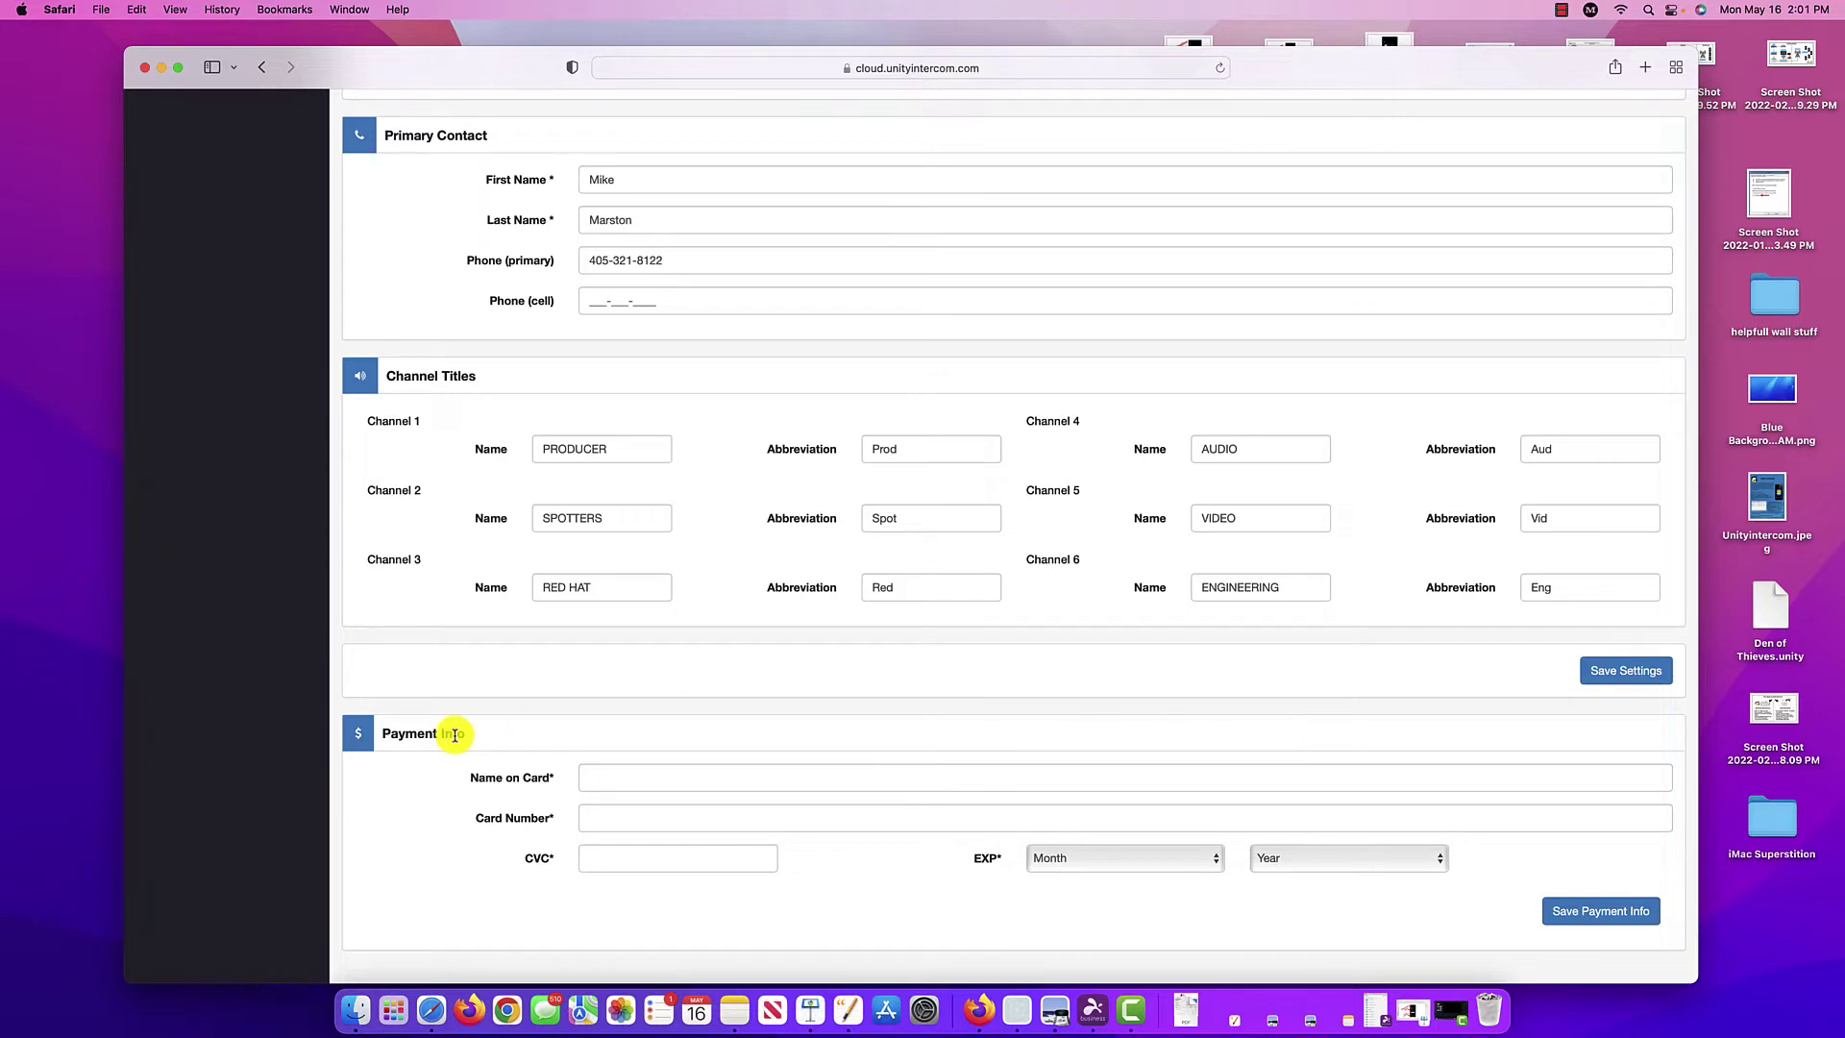
scroll(548, 742, up, 5)
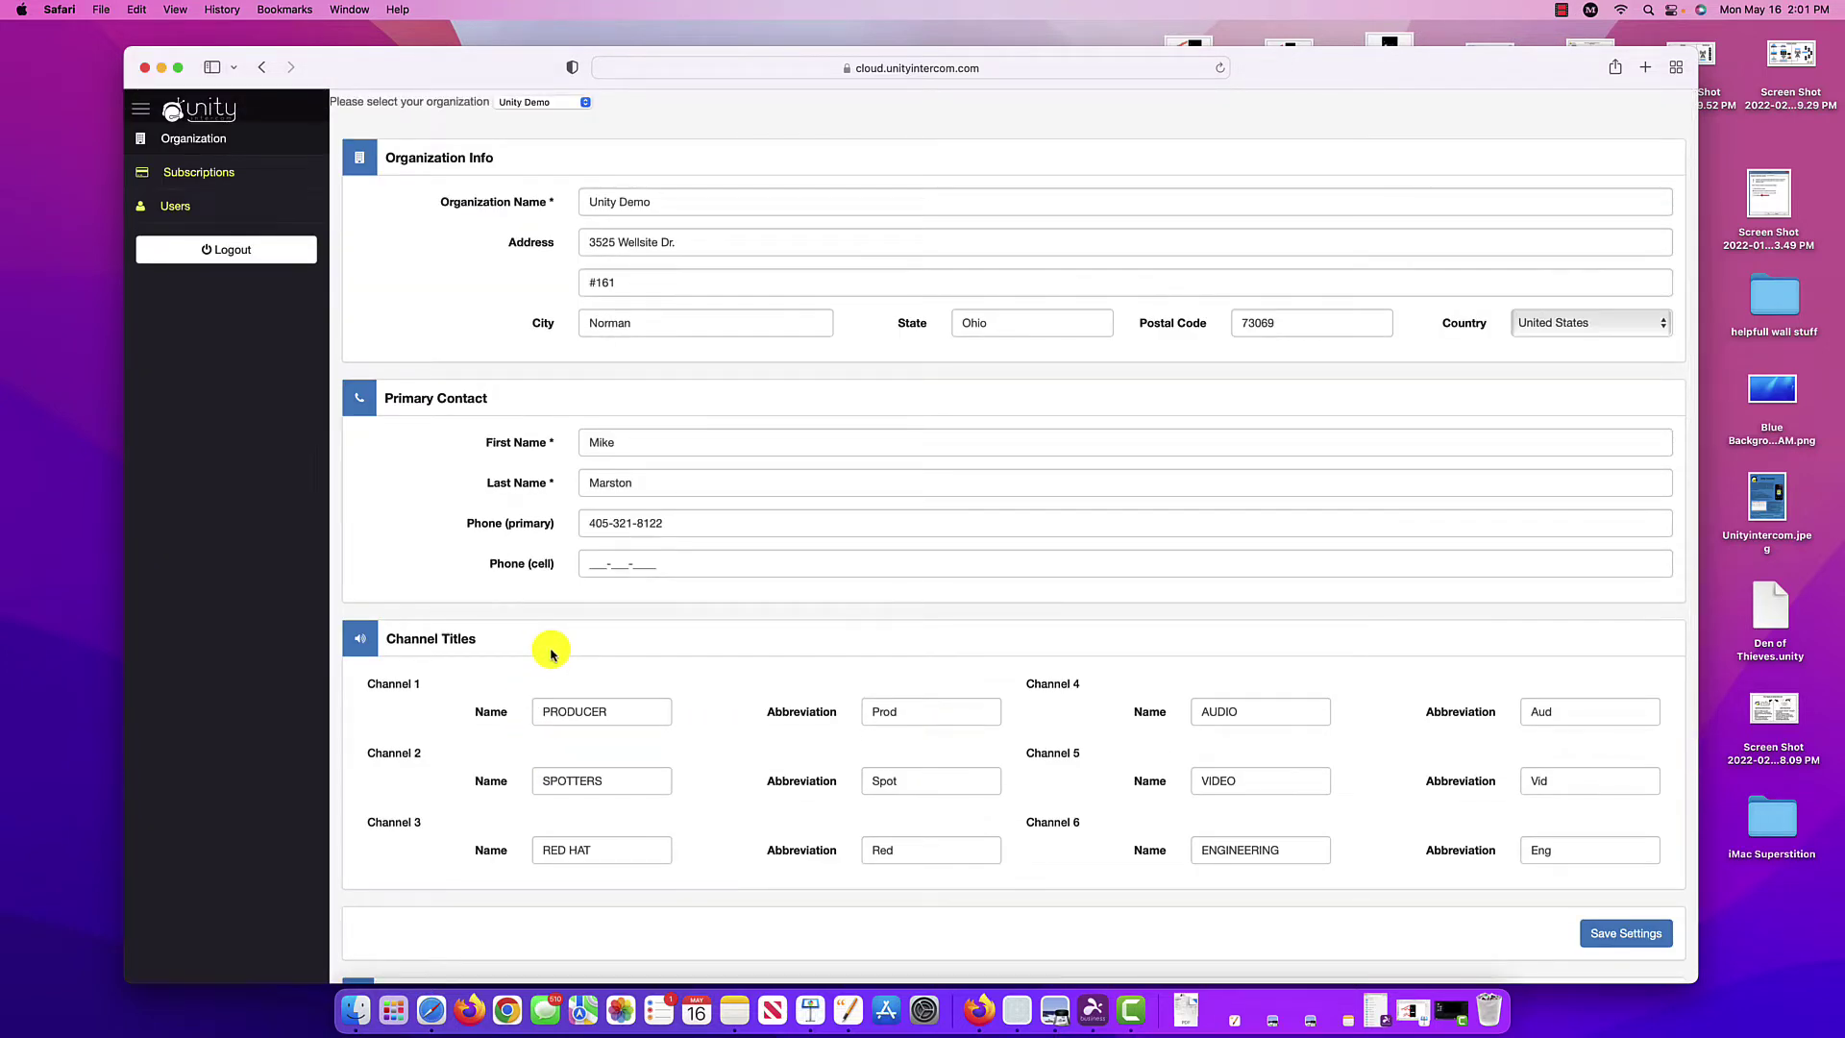
scroll(551, 654, down, 5)
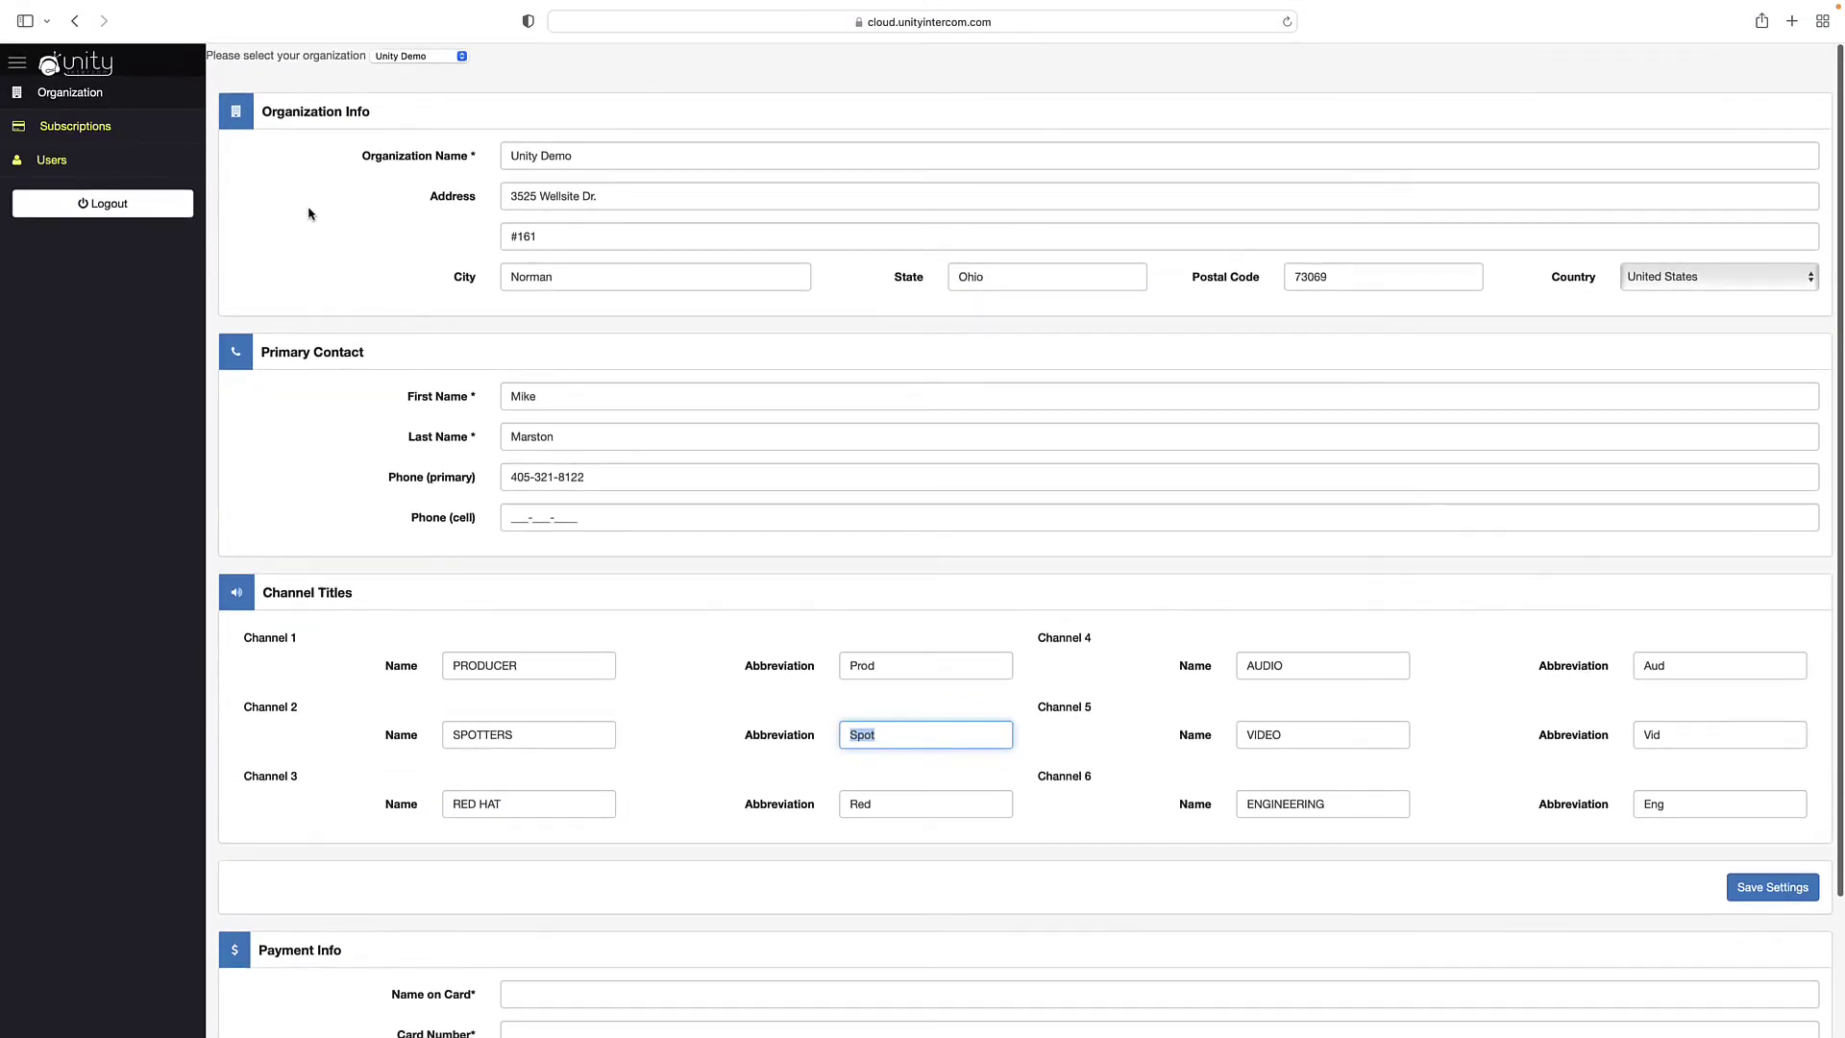
- Start adding a user with talk and listen enabled for channels 1 and 3, and cancel the unsaved profile
click(87, 164)
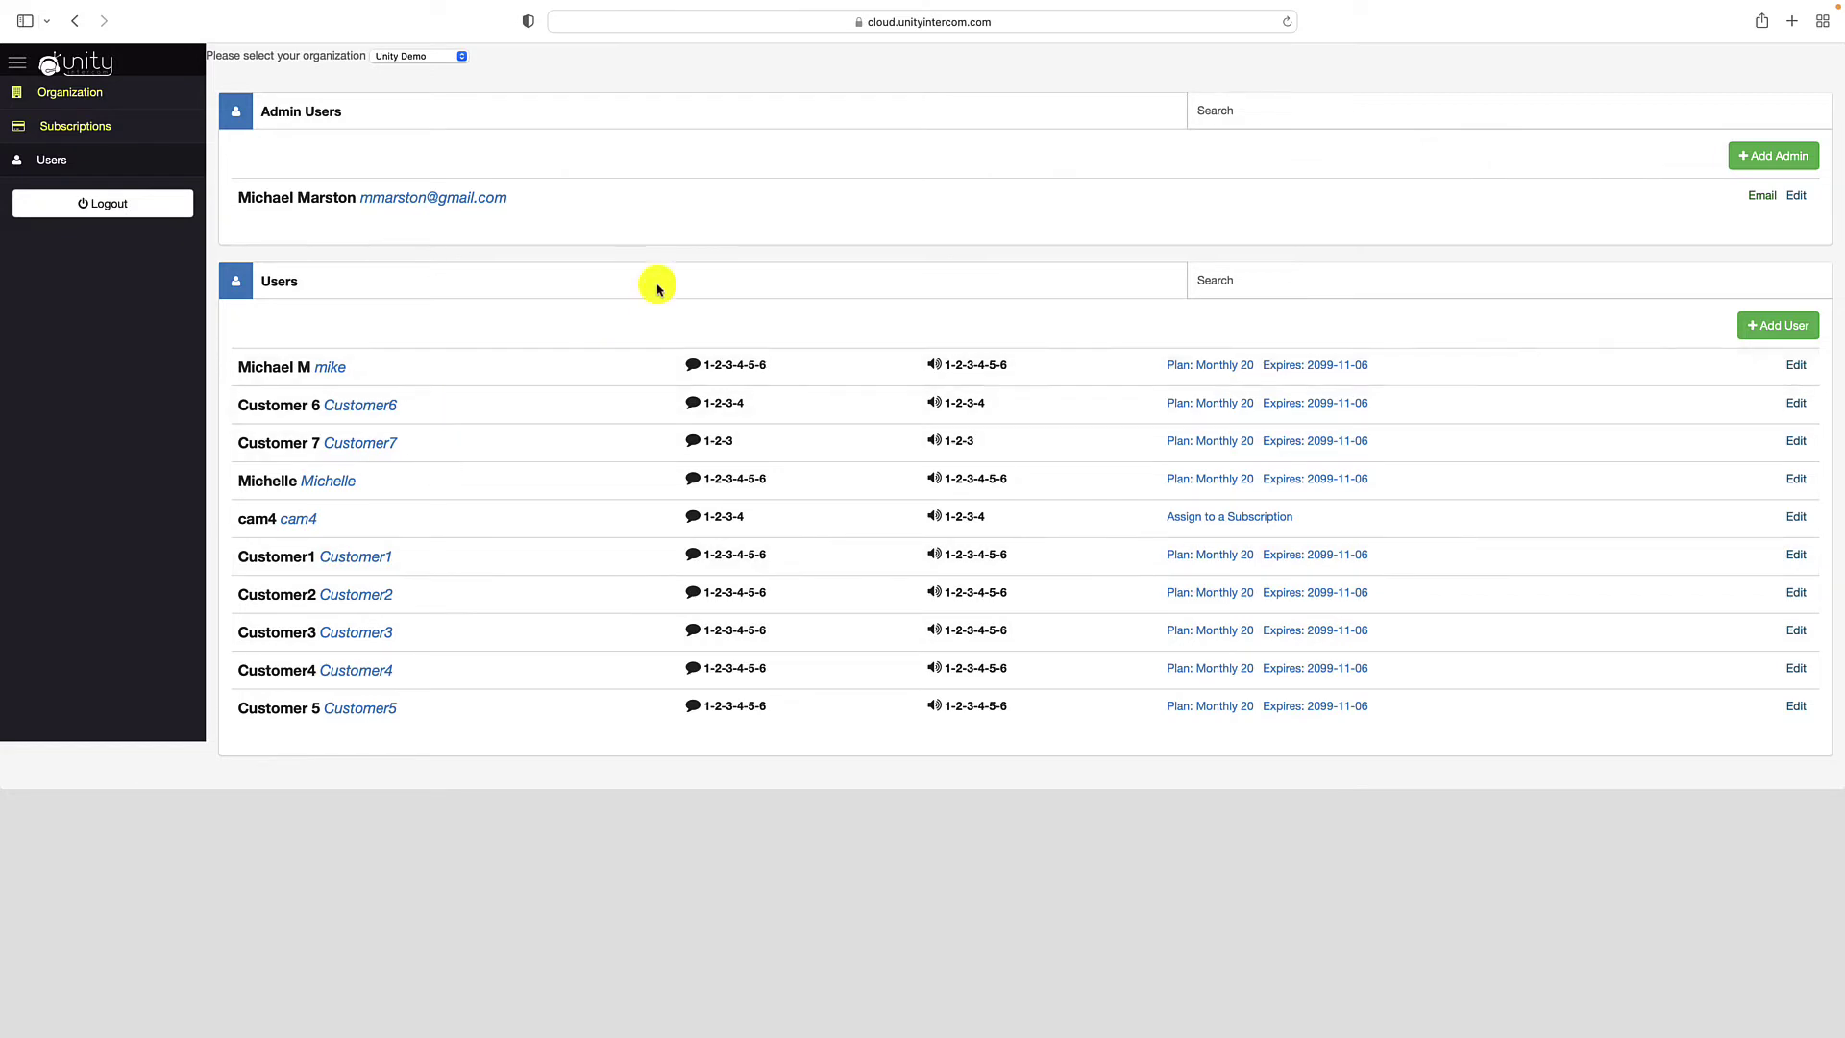
click(1760, 329)
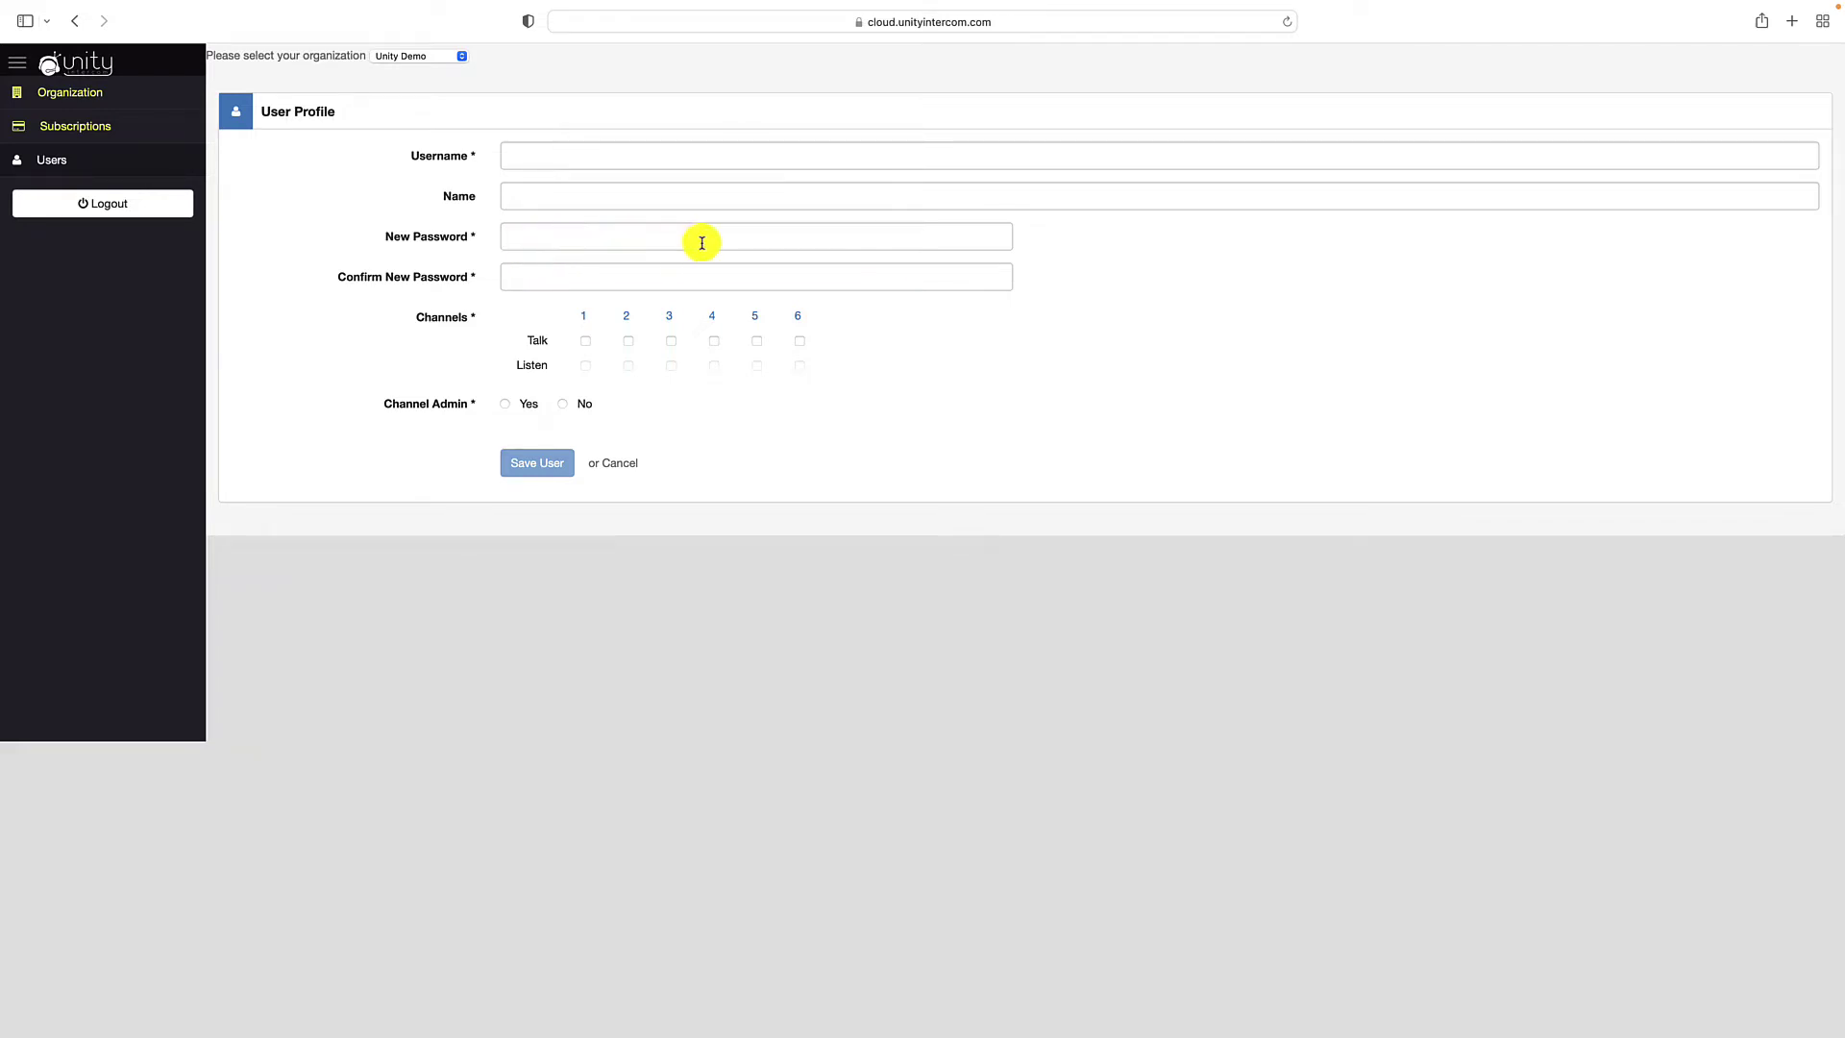
click(586, 343)
click(586, 367)
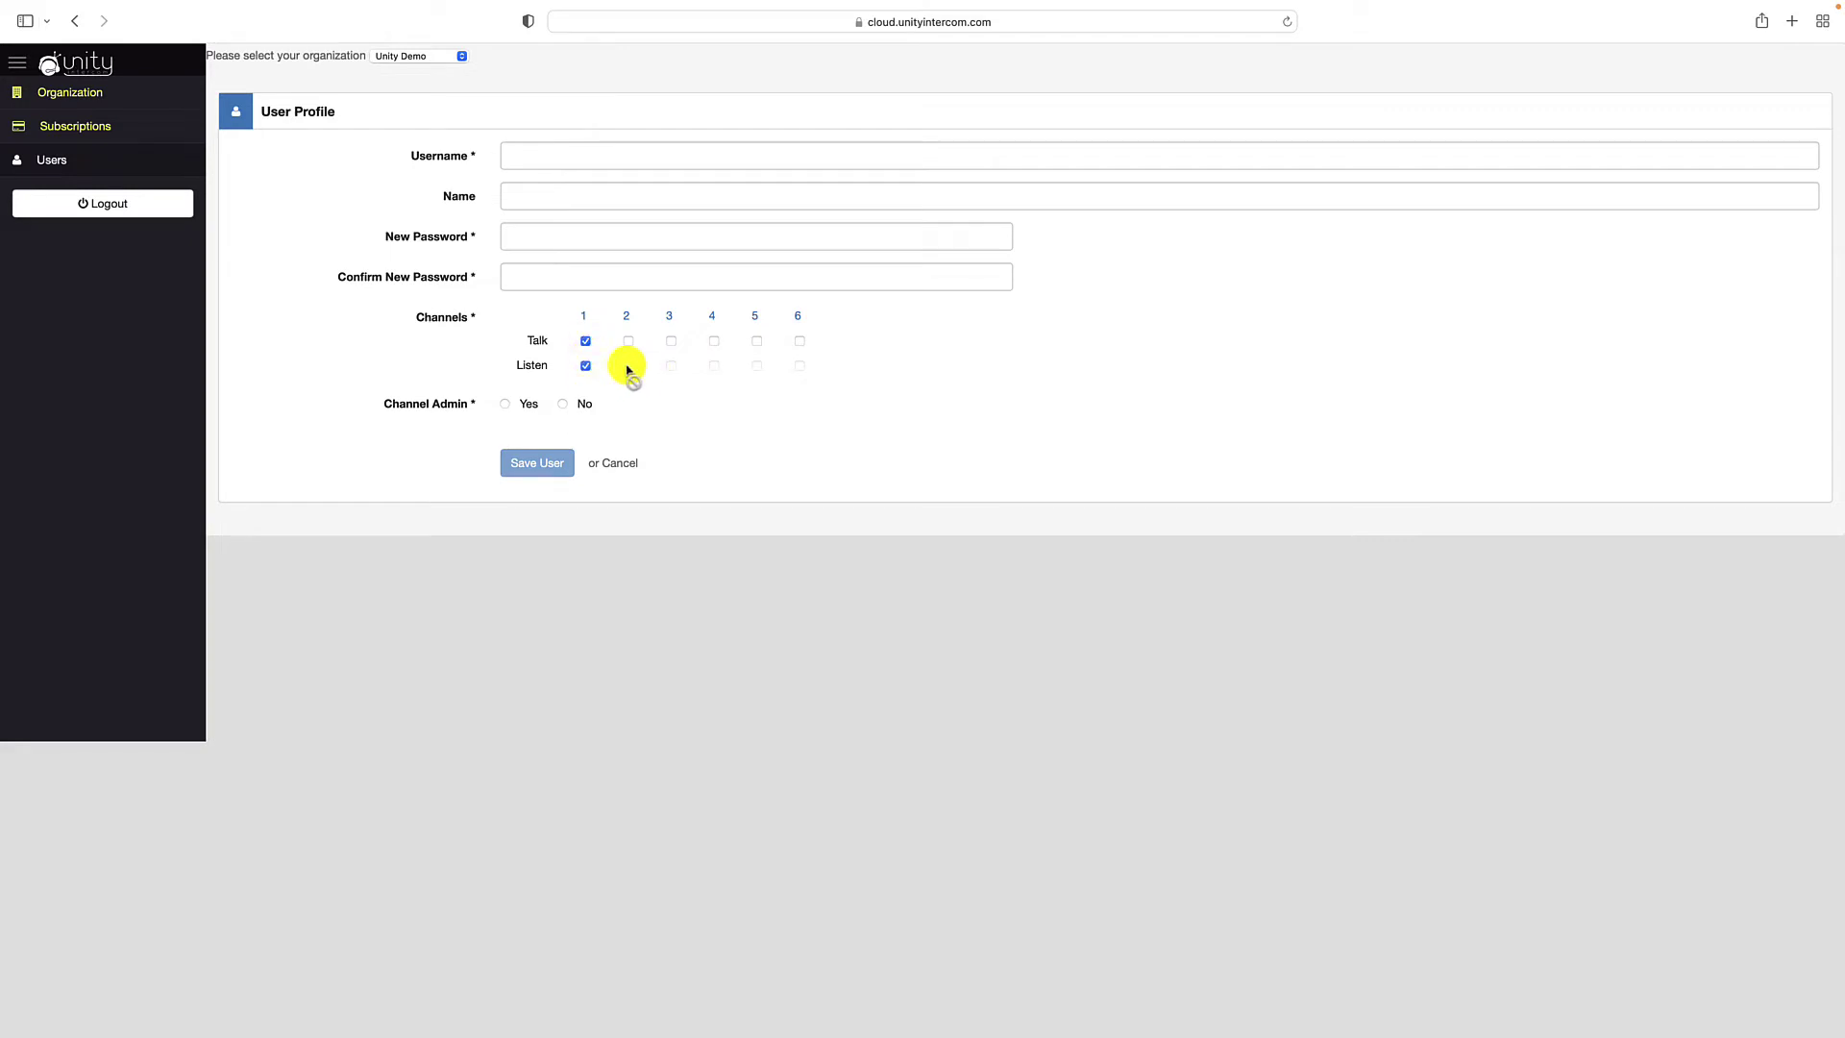
click(672, 343)
click(671, 367)
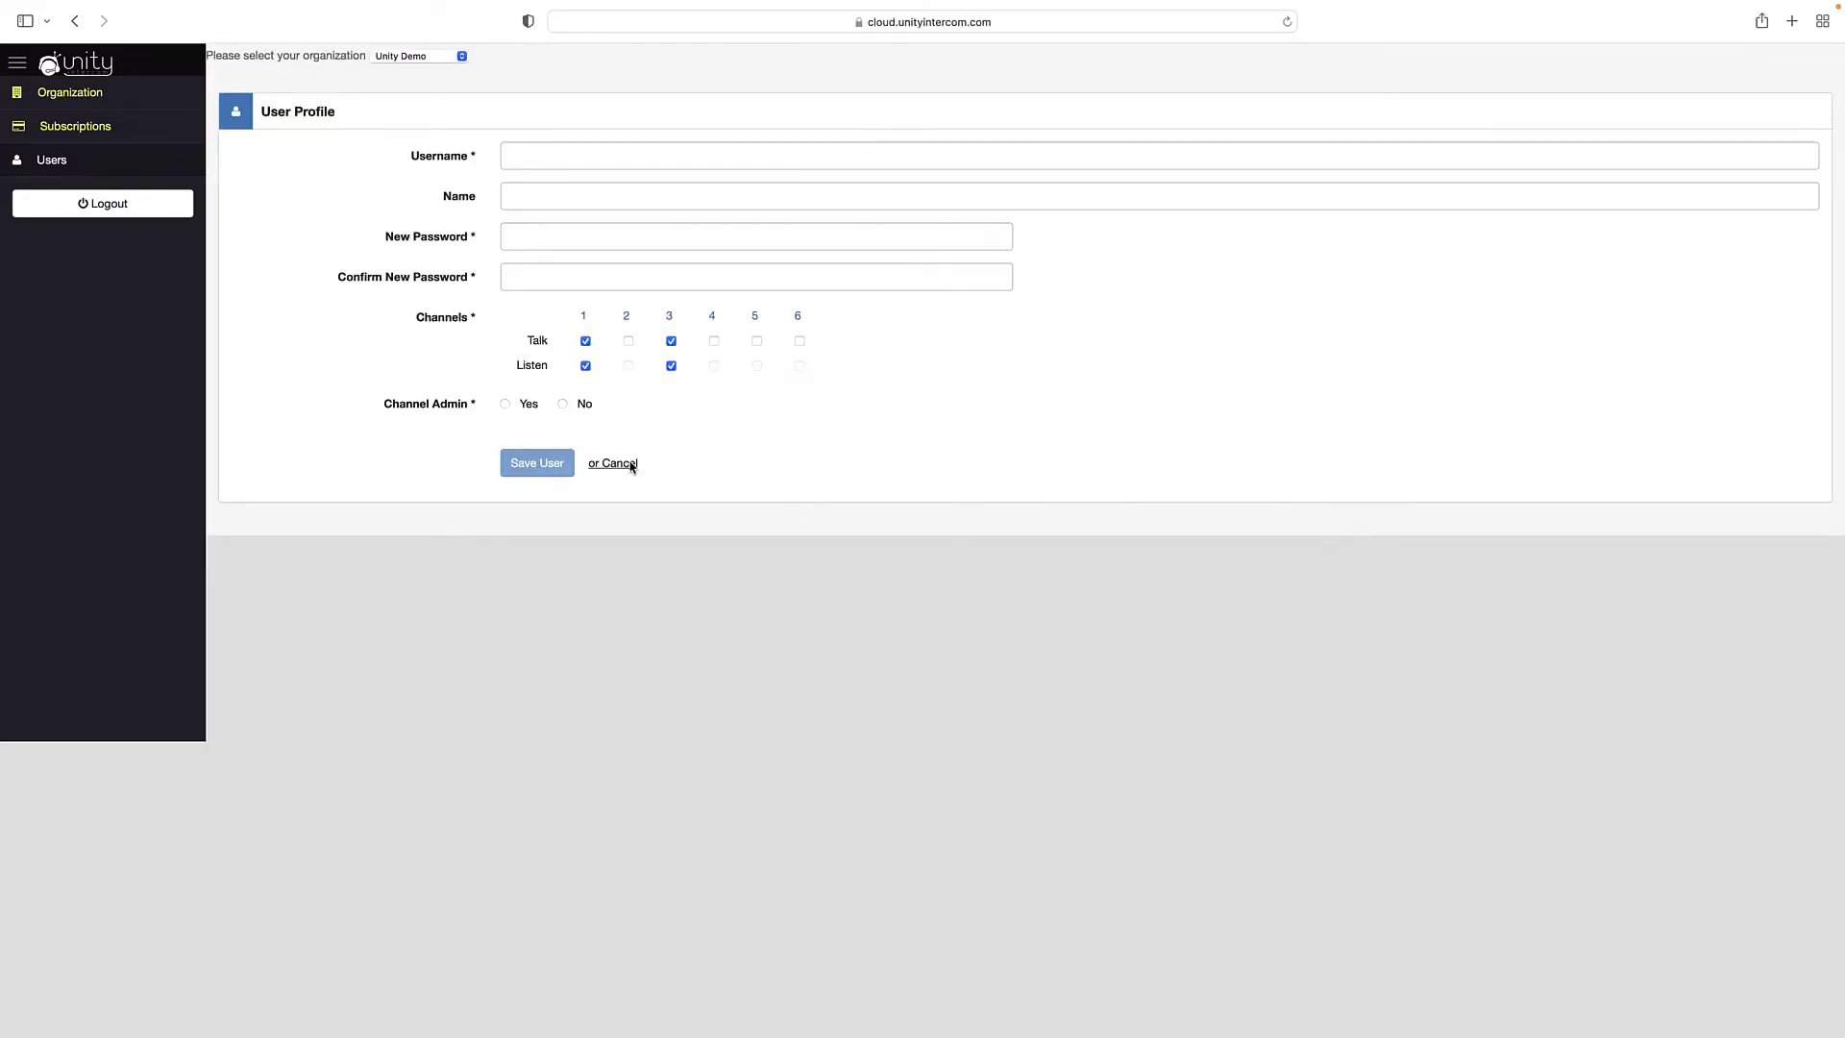
click(638, 461)
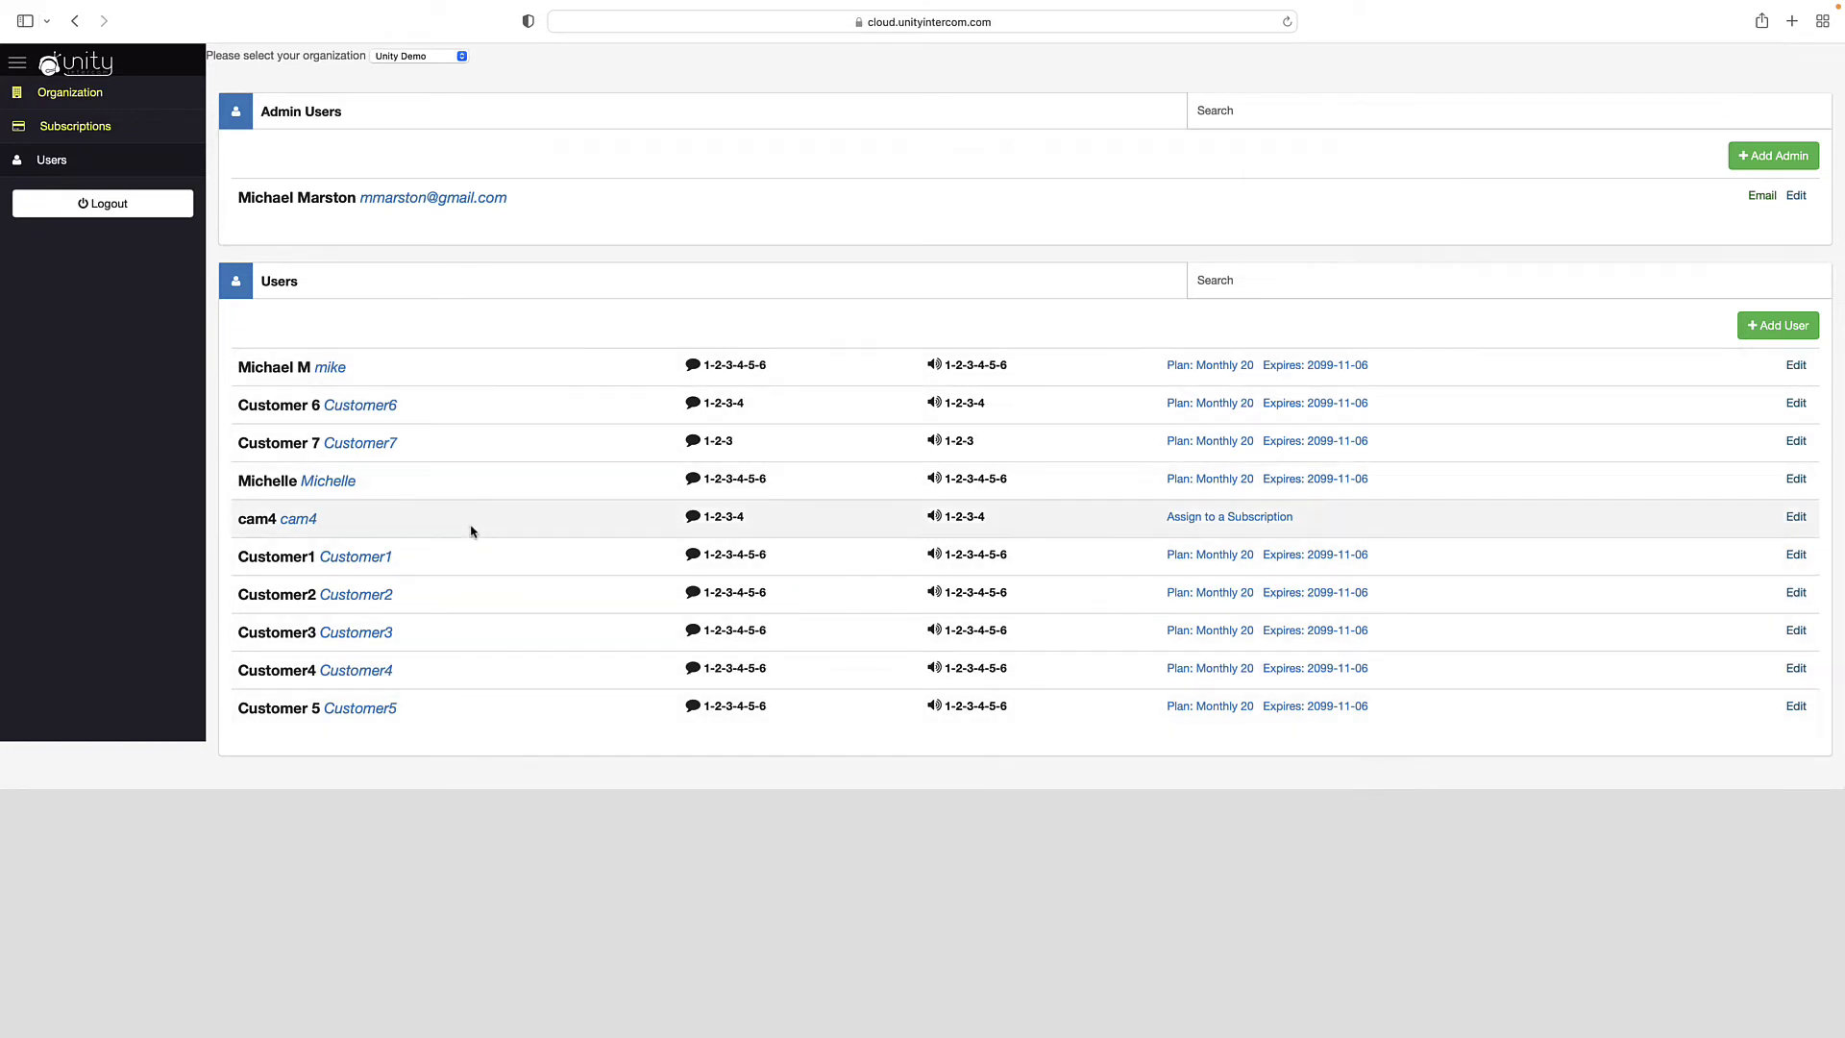
- Unassign Customer7 from the Monthly 20 subscription and reassign it, repeating the change twice
click(730, 317)
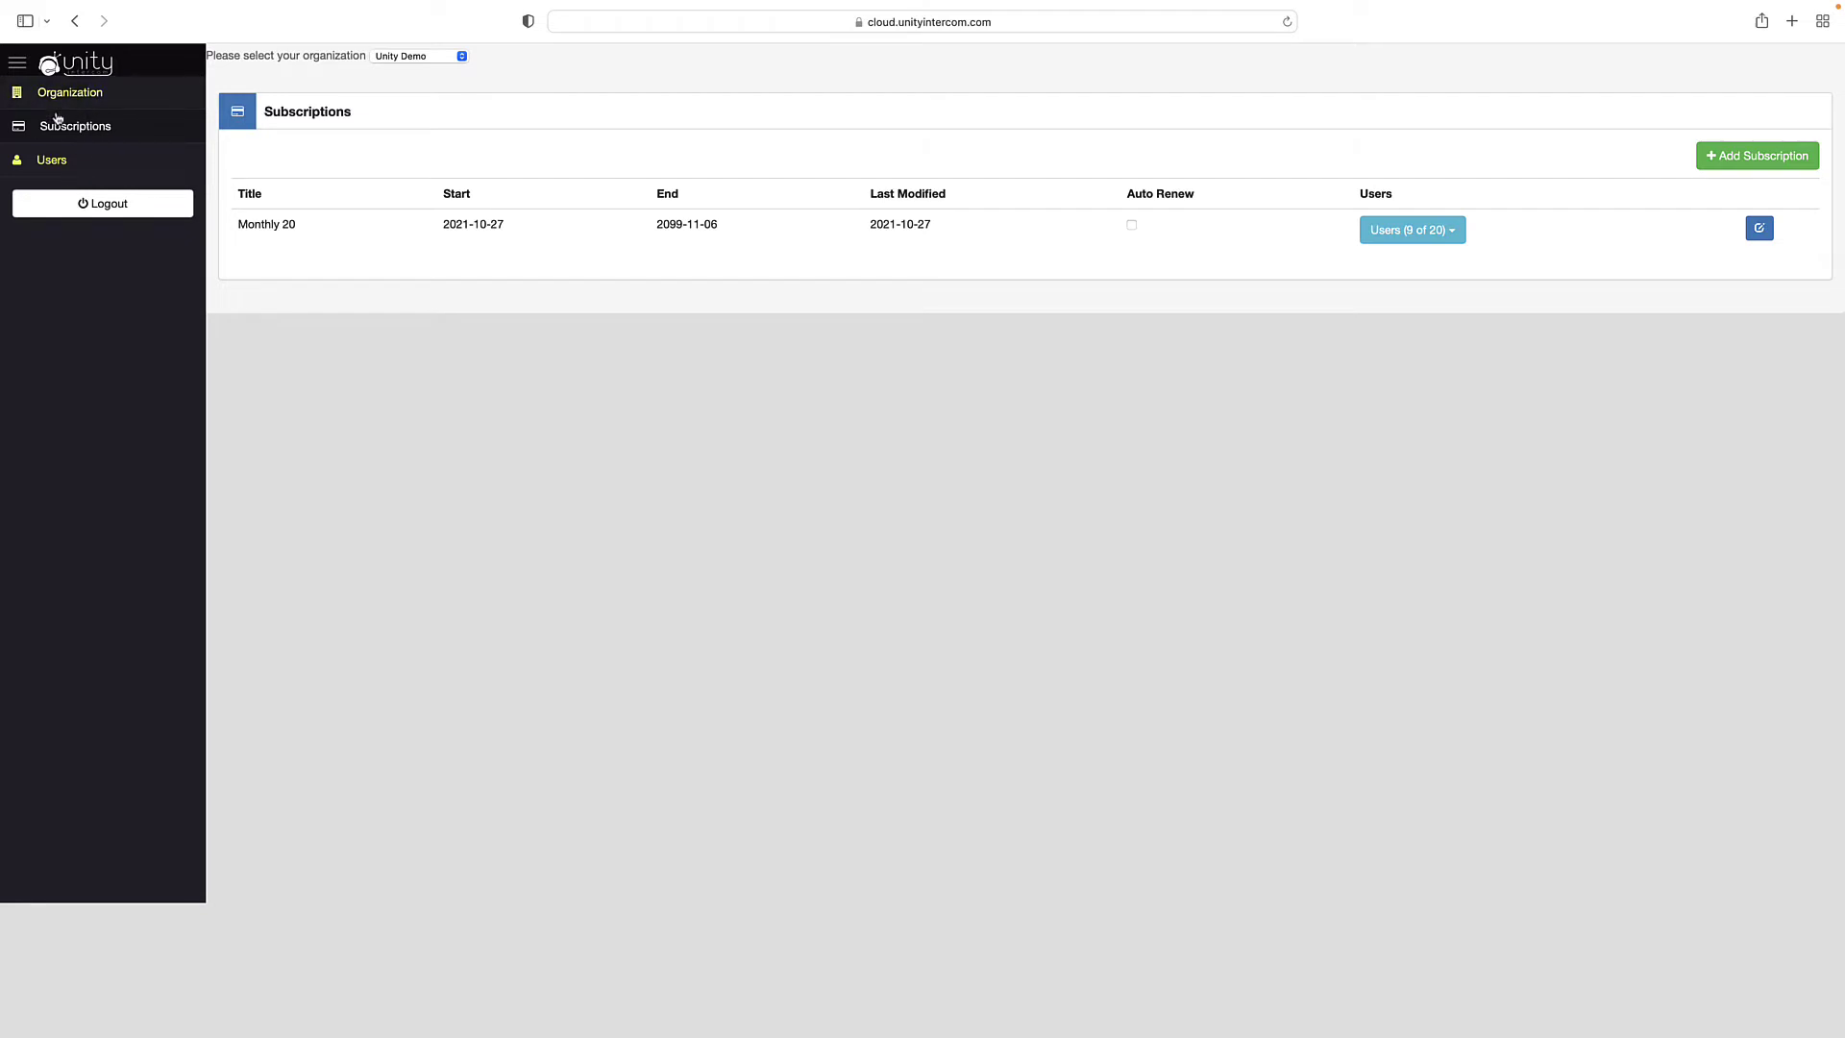
click(1173, 361)
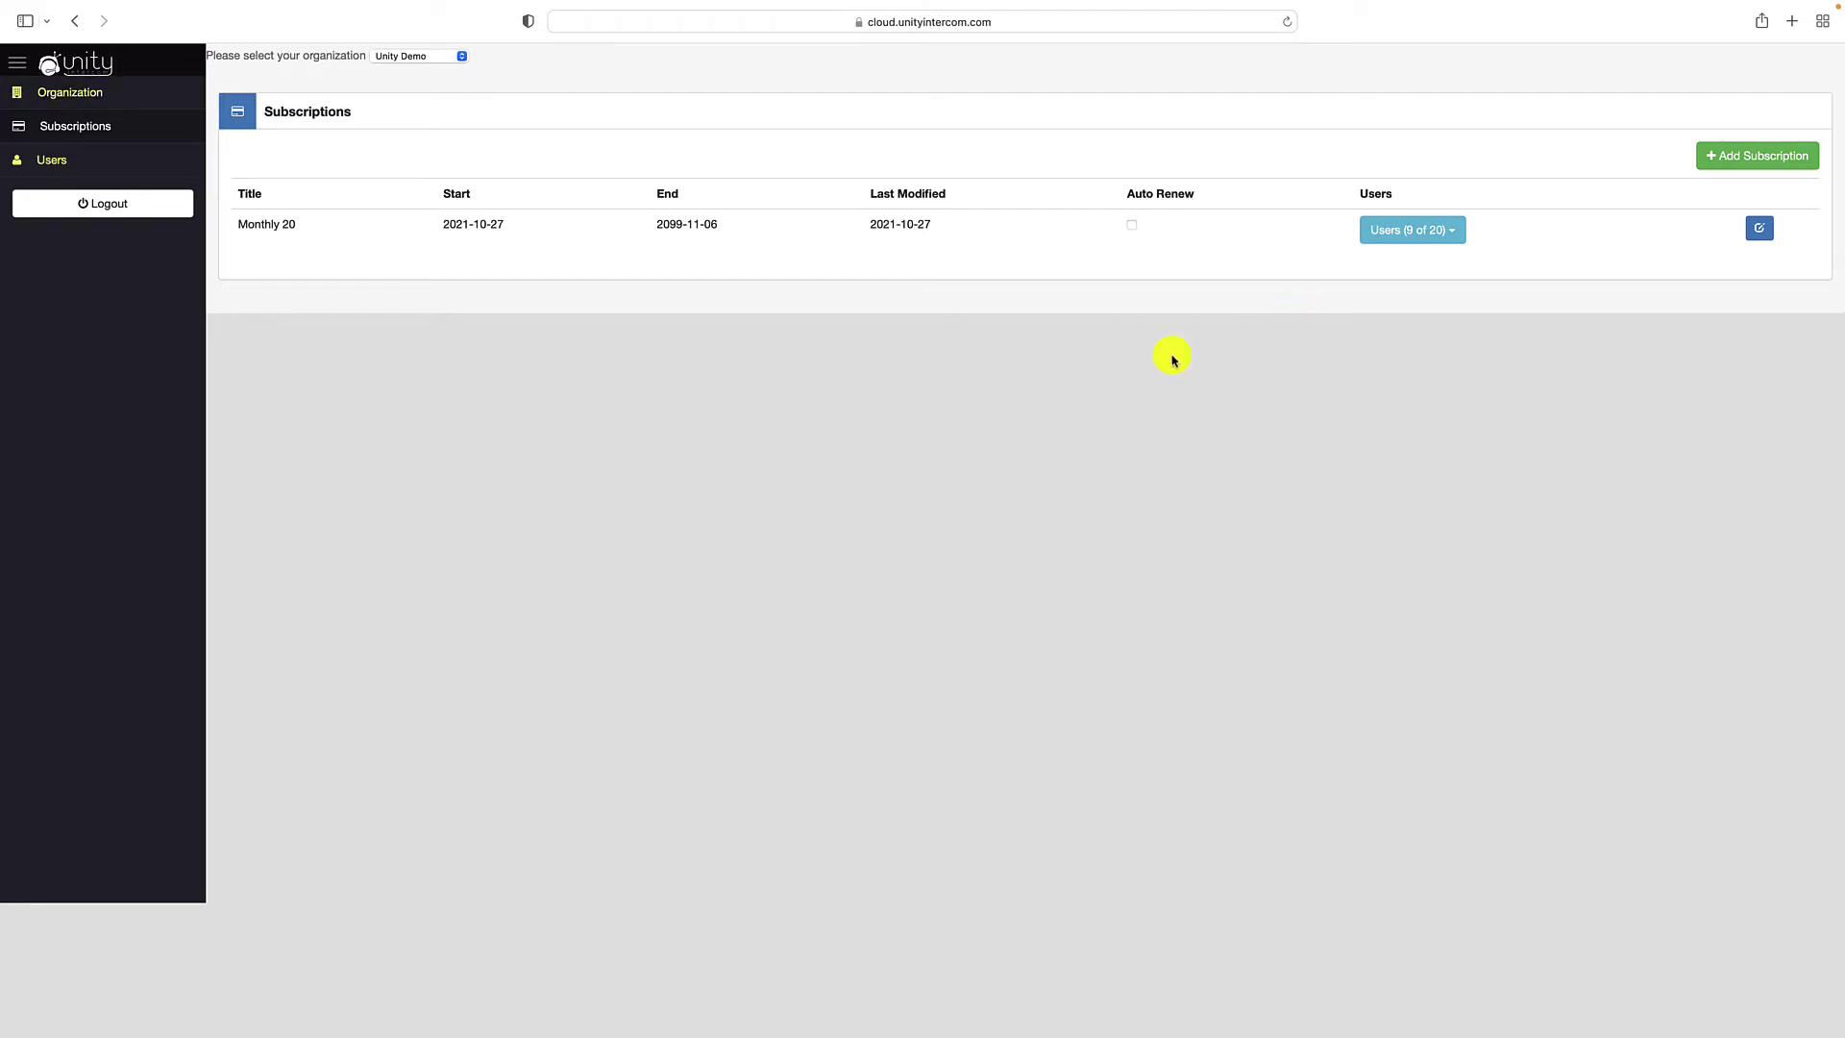
click(1454, 234)
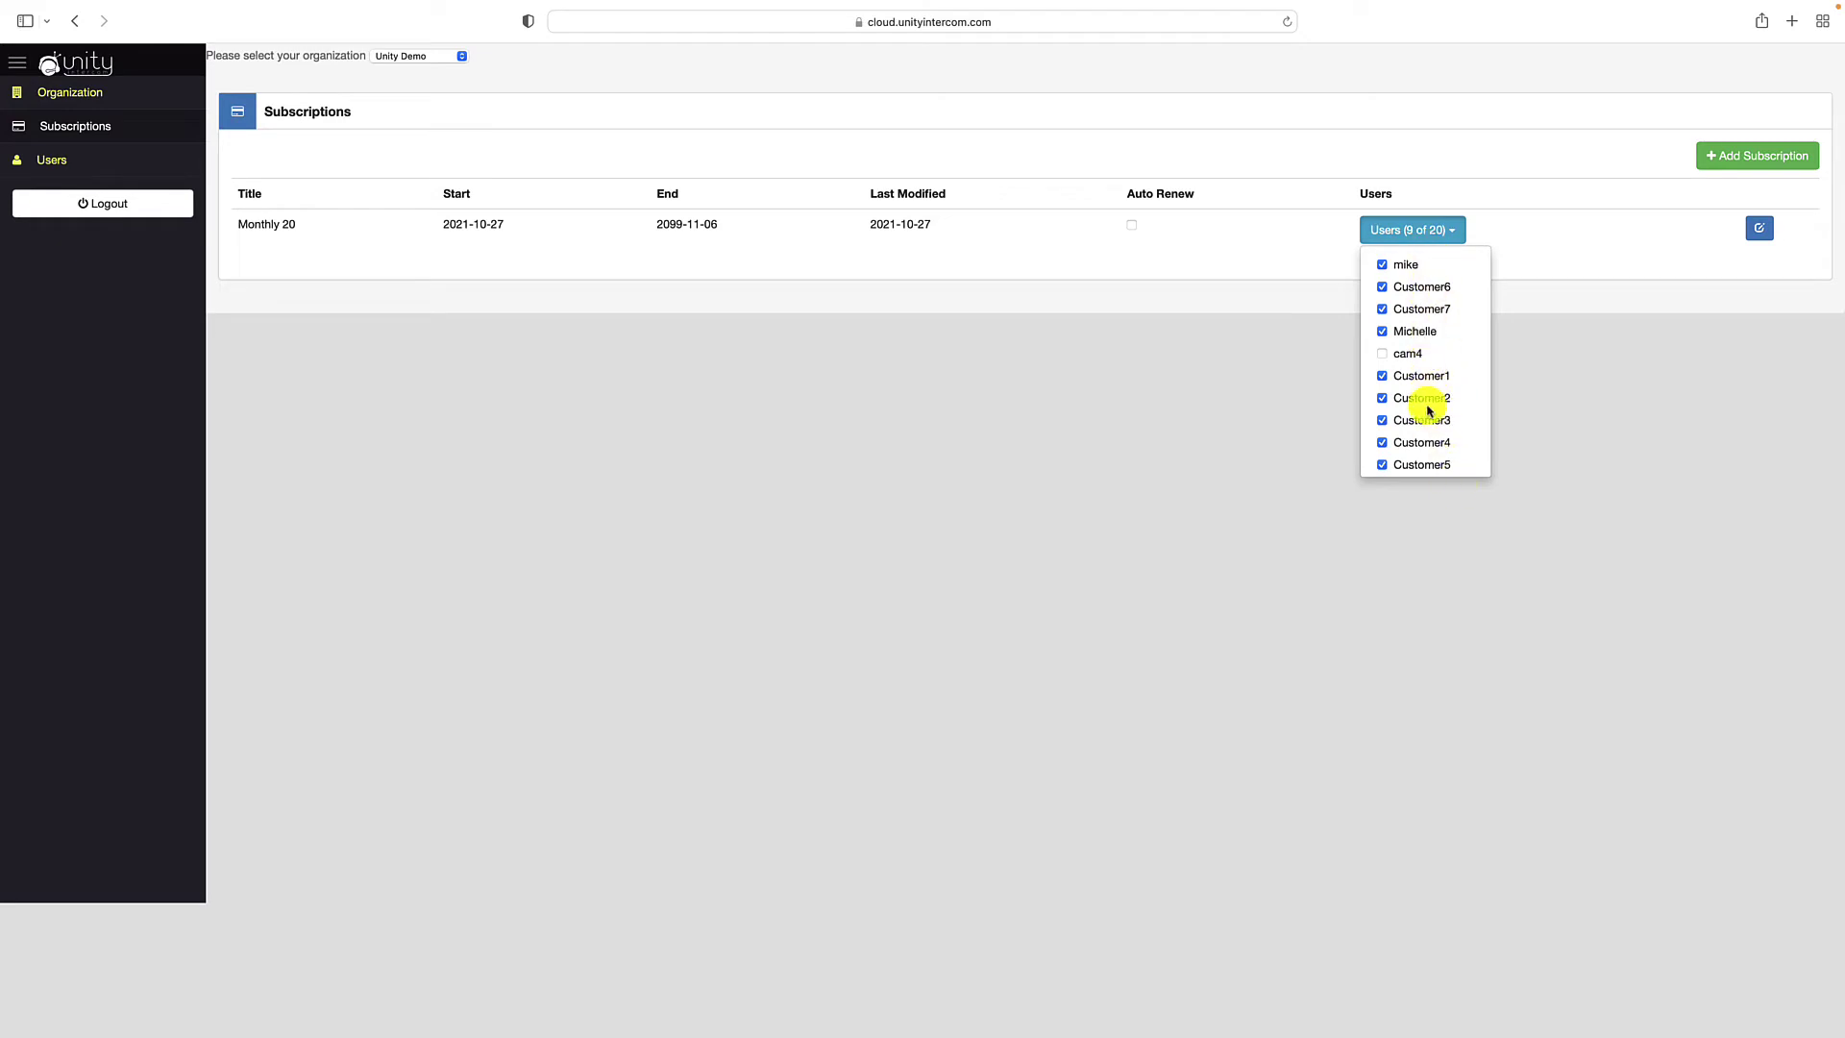
click(1383, 309)
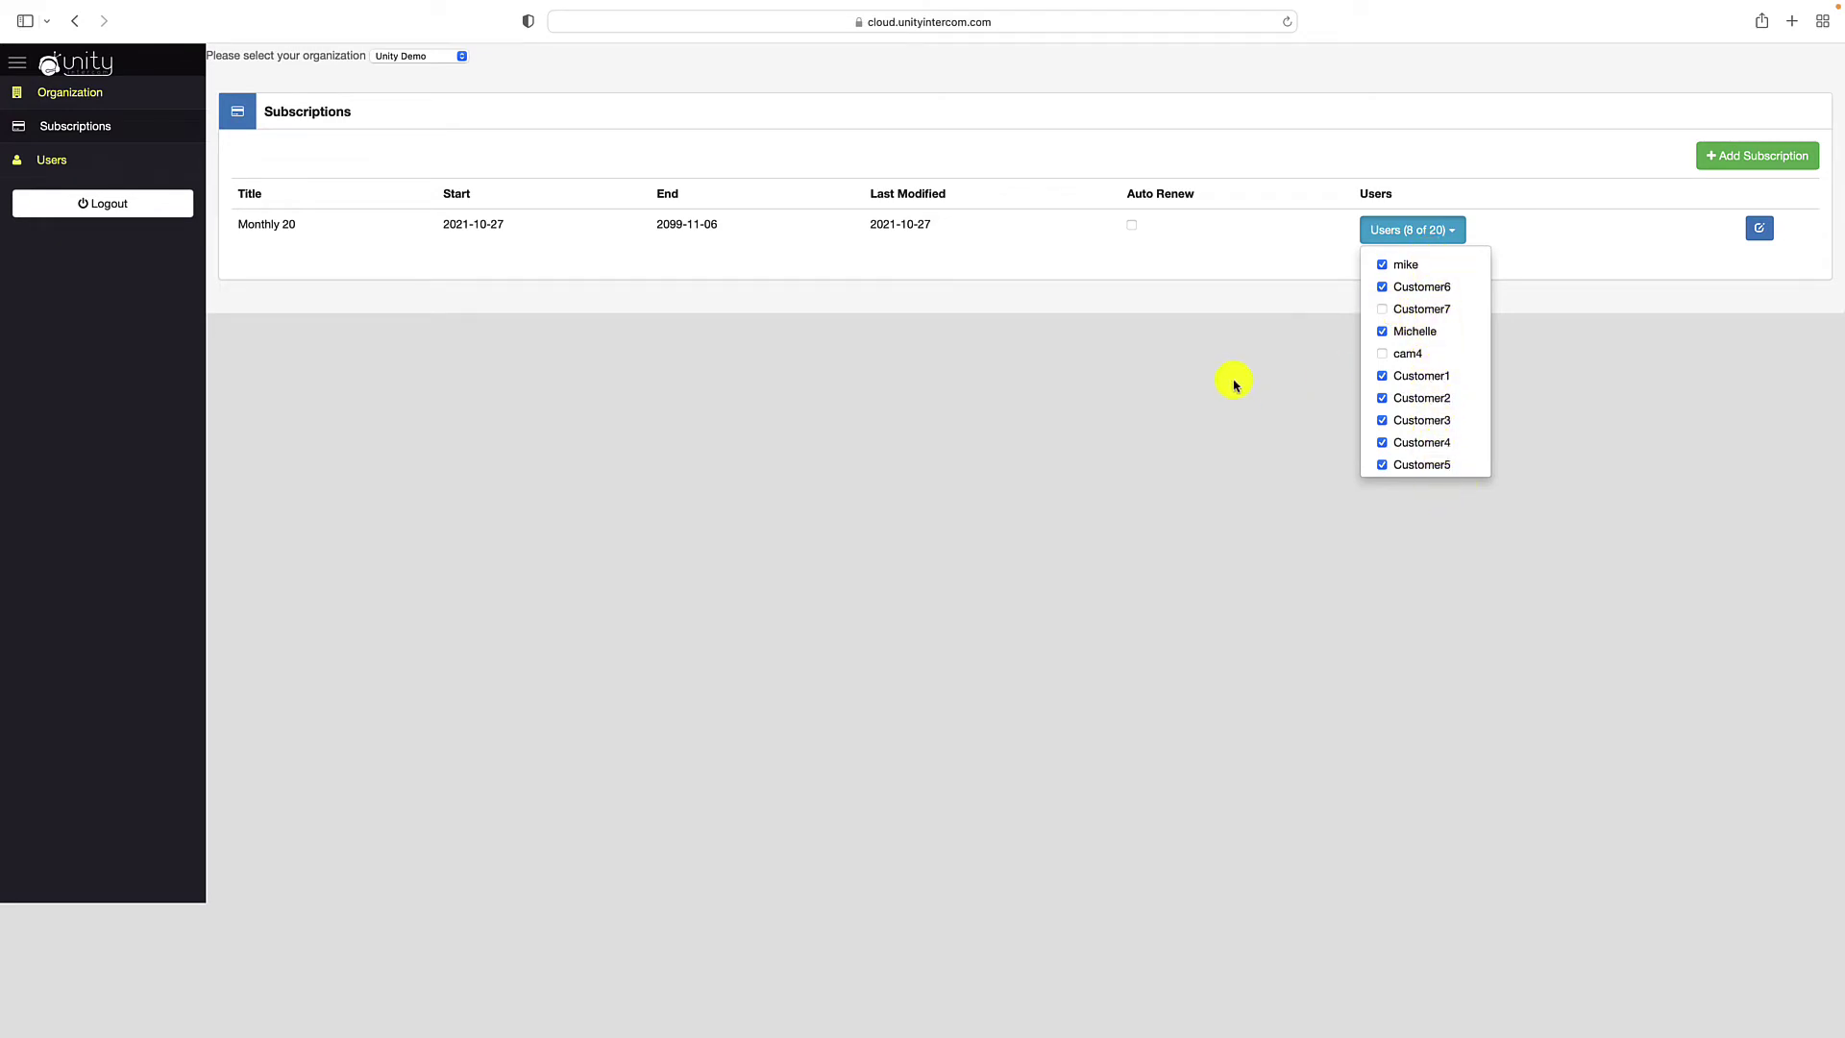
click(1380, 311)
click(1259, 337)
click(1446, 232)
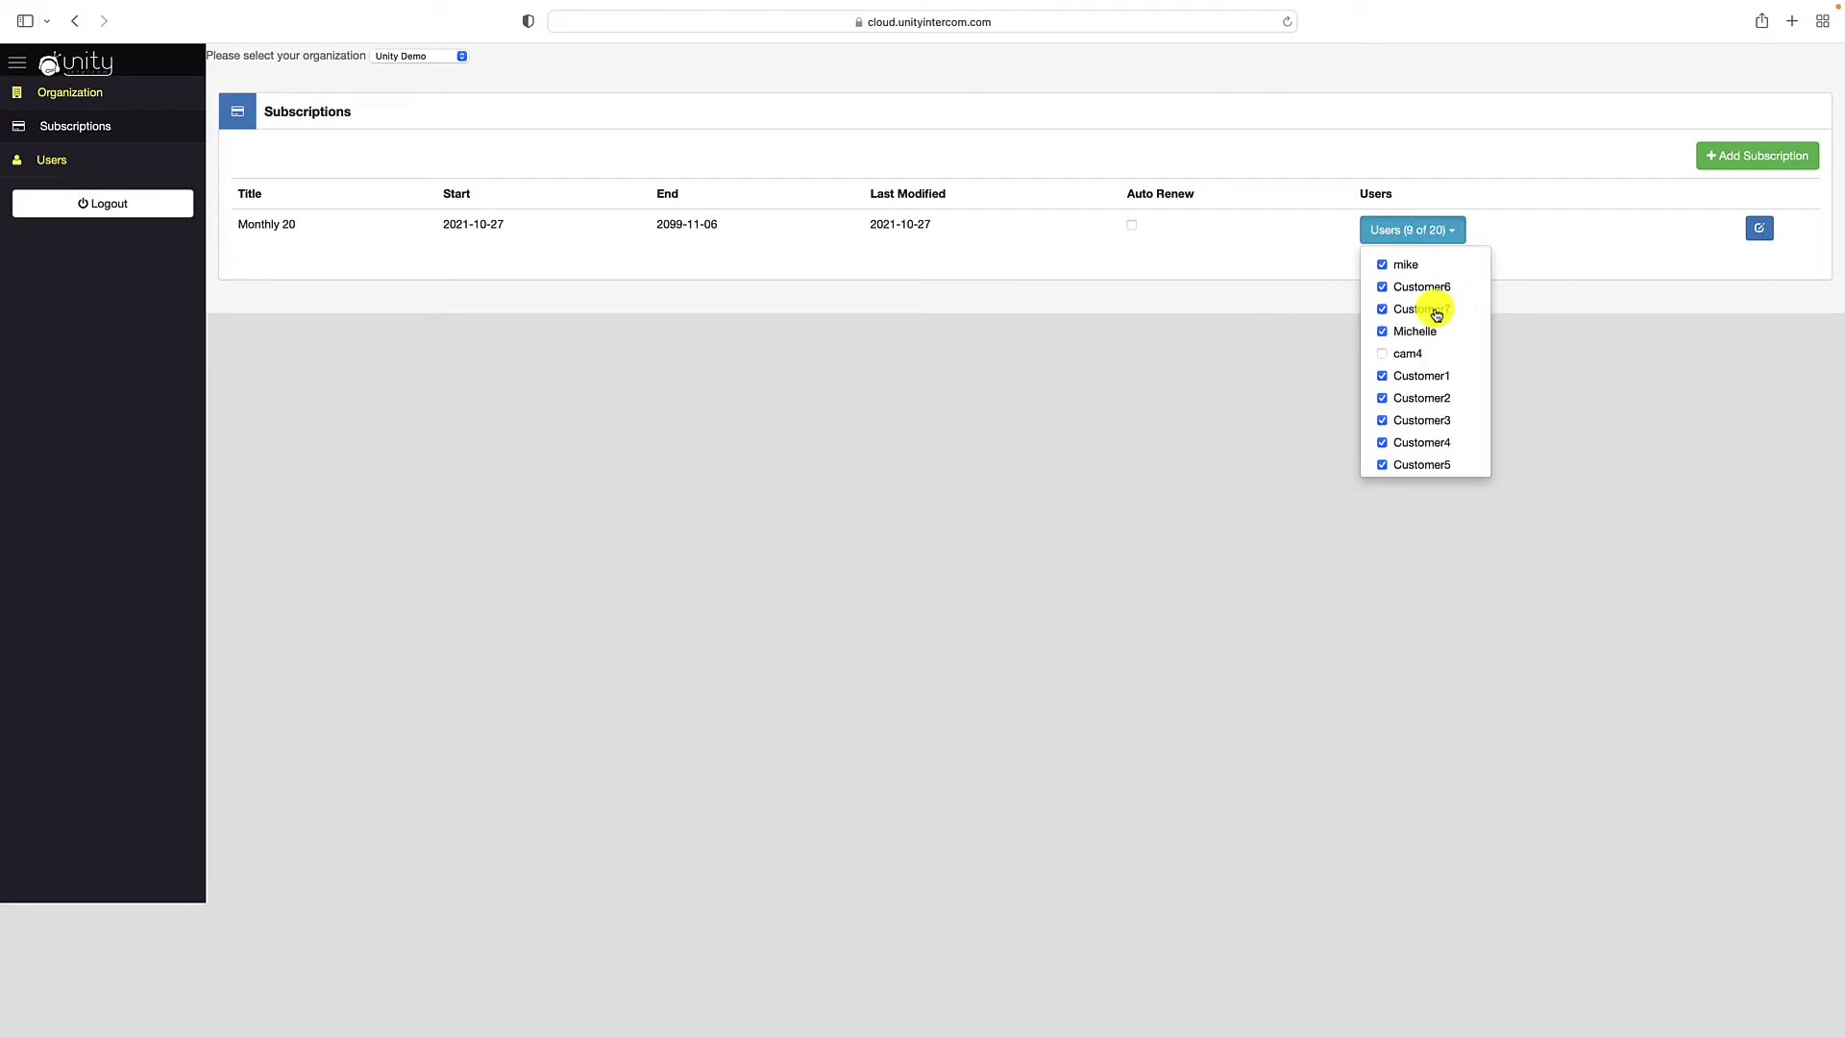
click(1382, 311)
click(1309, 342)
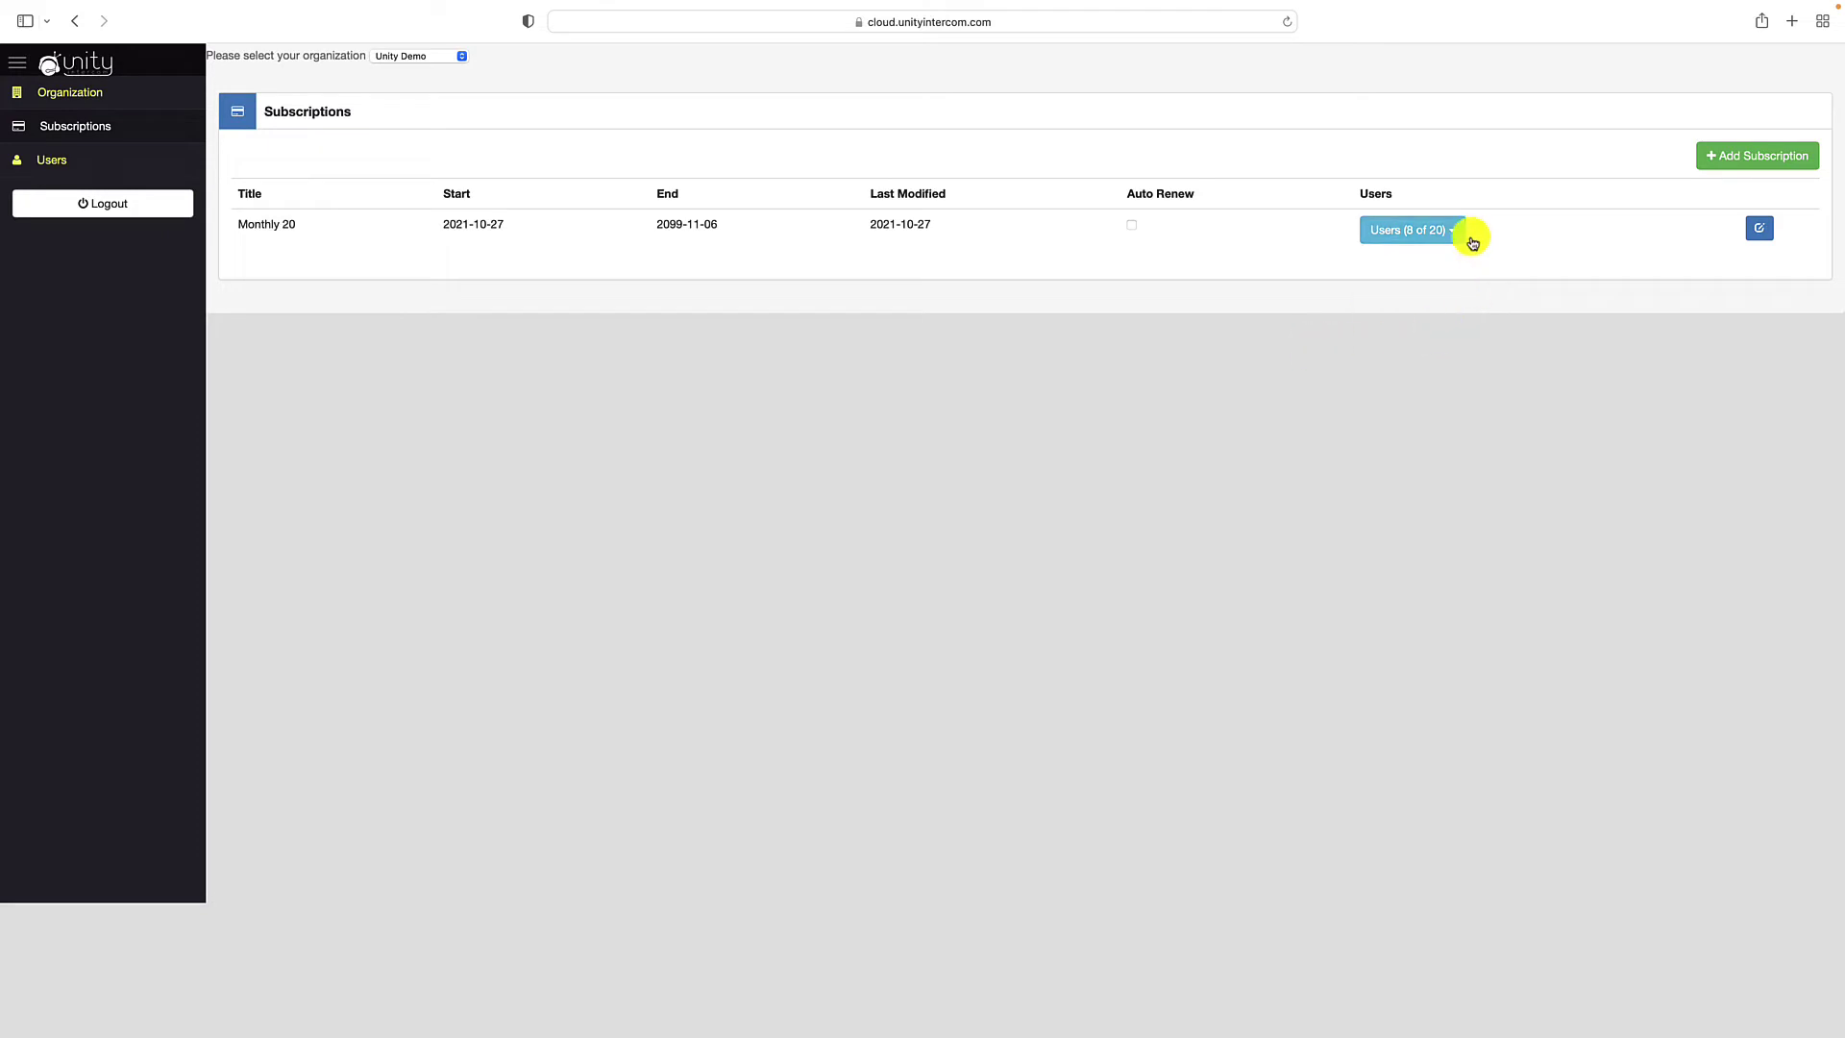
click(1456, 230)
click(1381, 309)
click(1310, 338)
click(1449, 231)
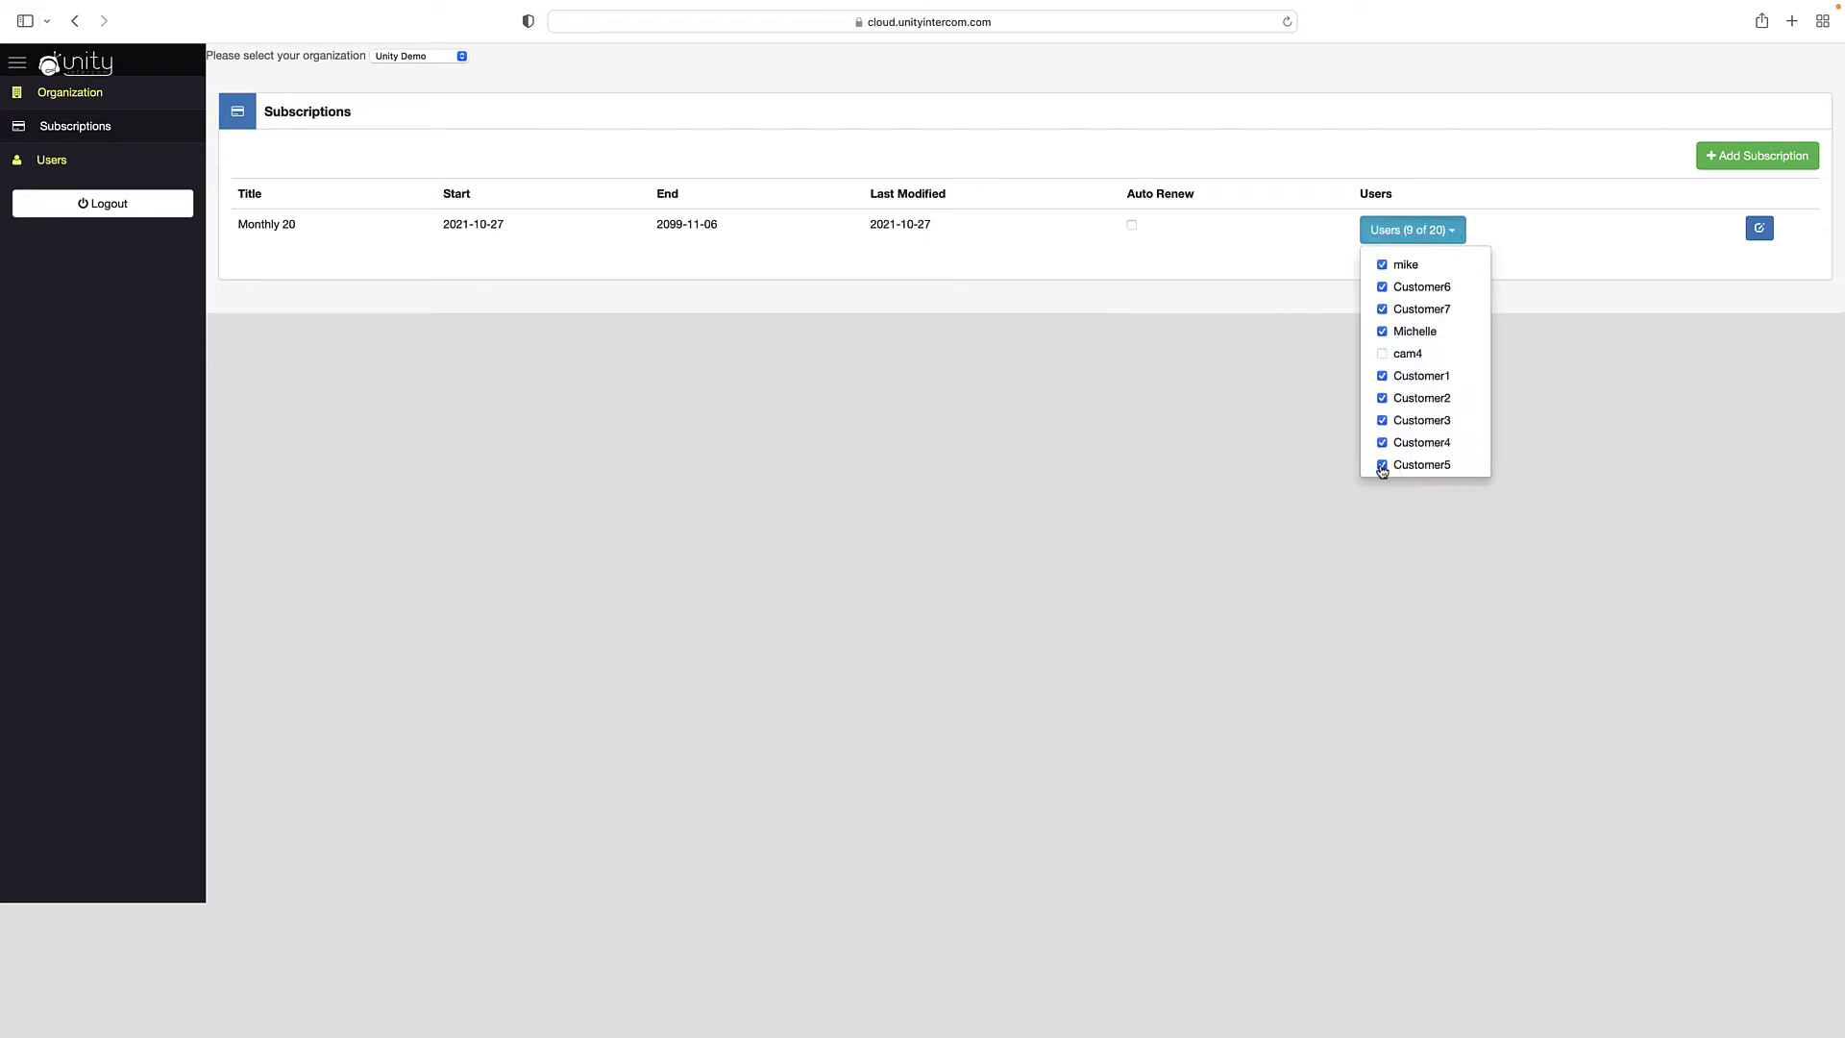
click(1202, 351)
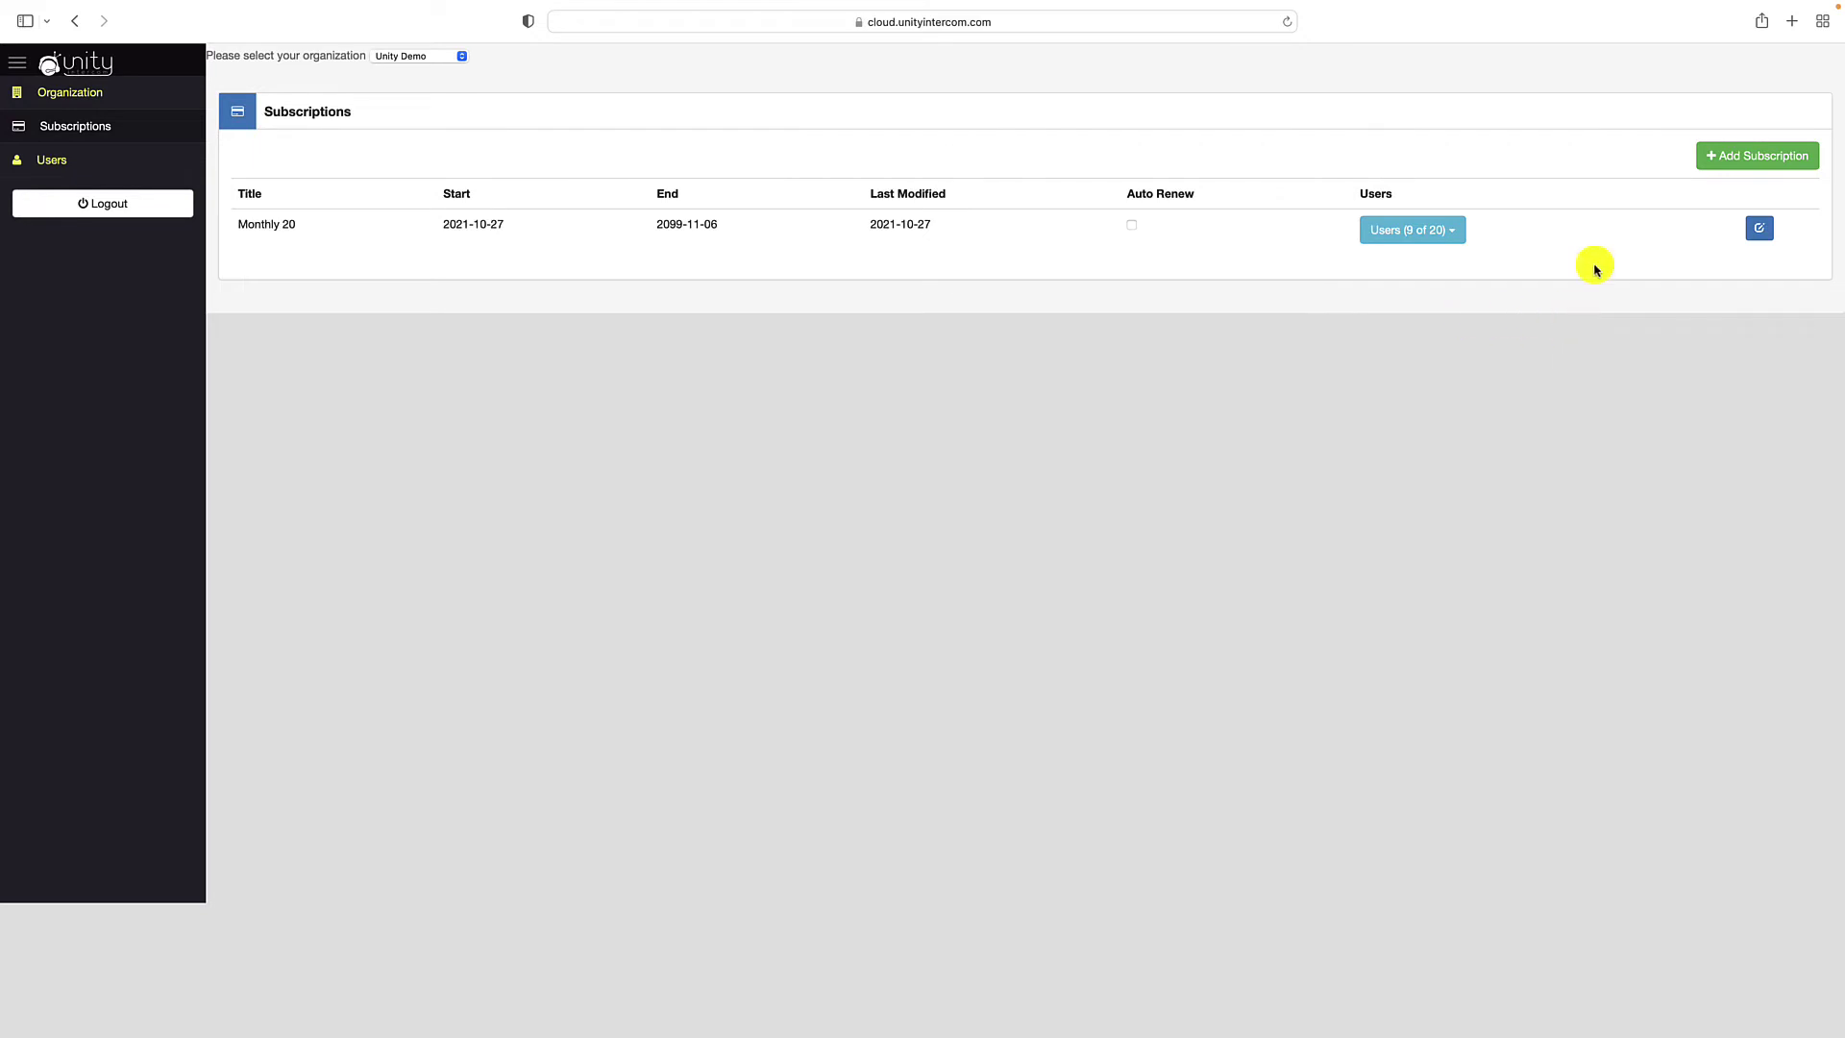
- Examine the annual, event and monthly plans offered for a new subscription, and cancel without adding one
click(1726, 156)
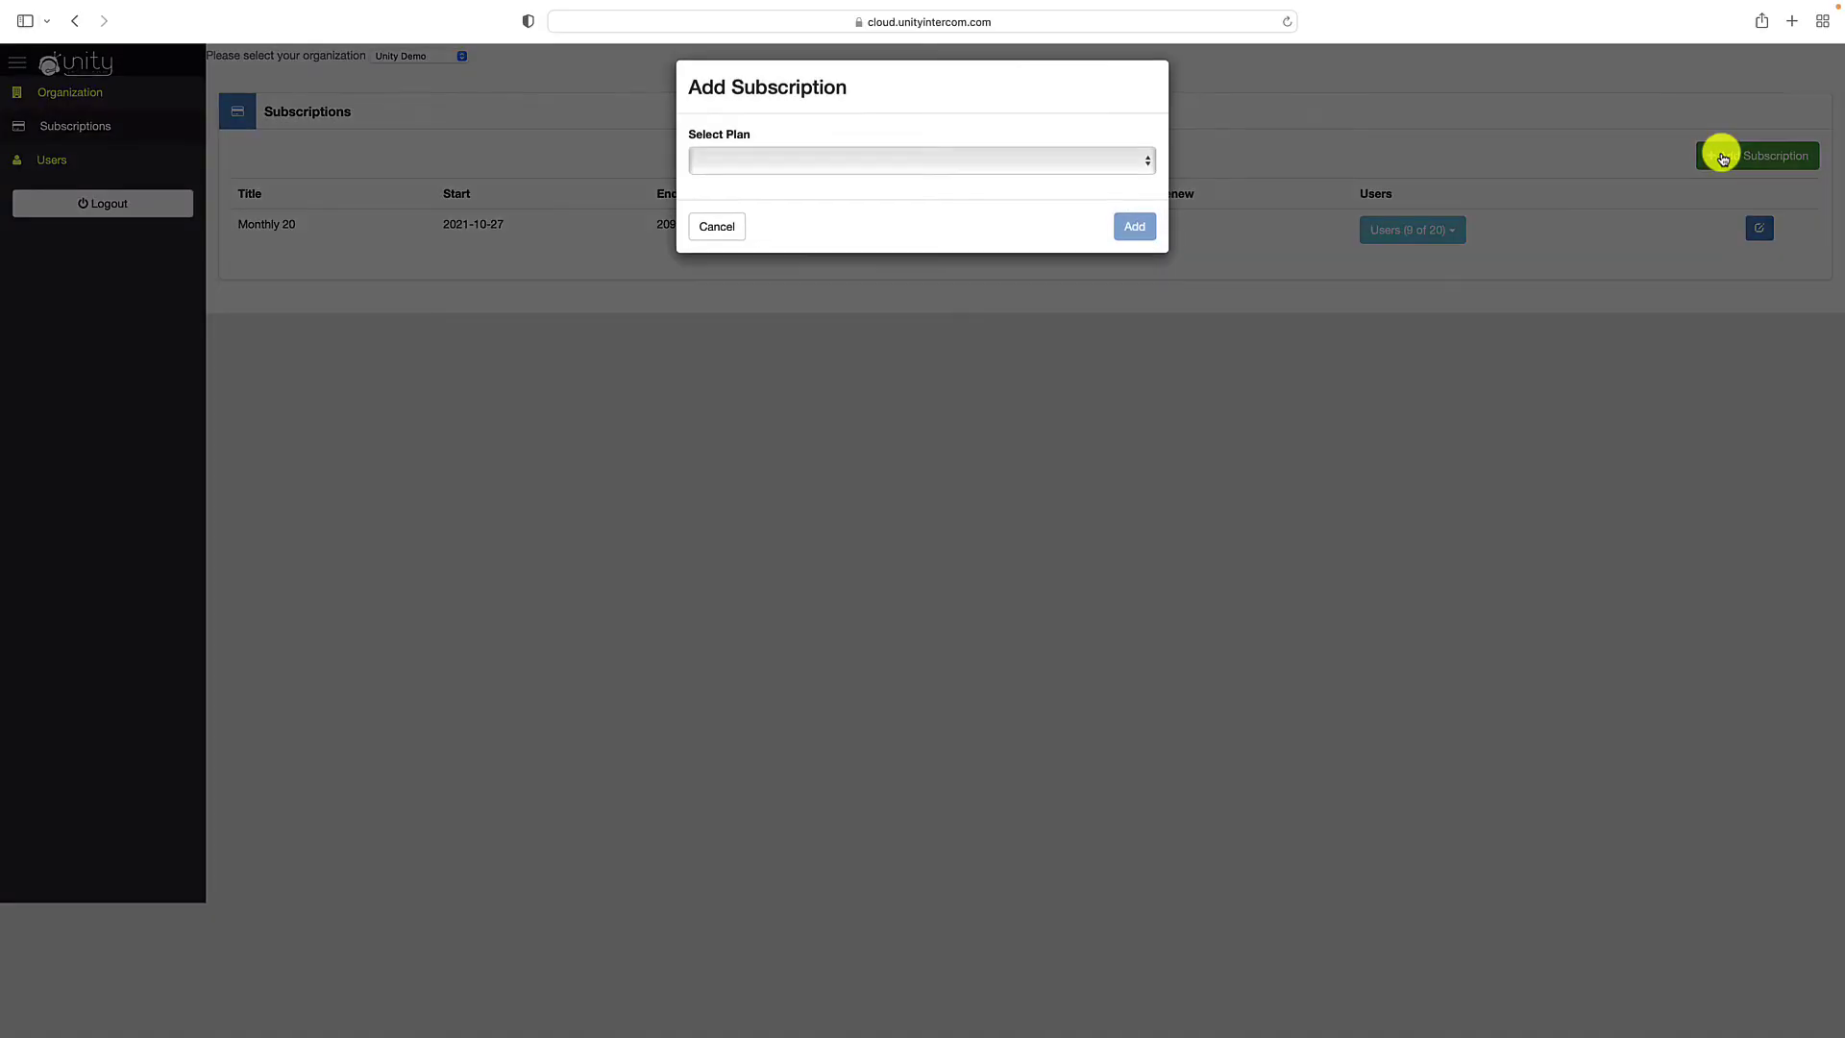
click(1147, 169)
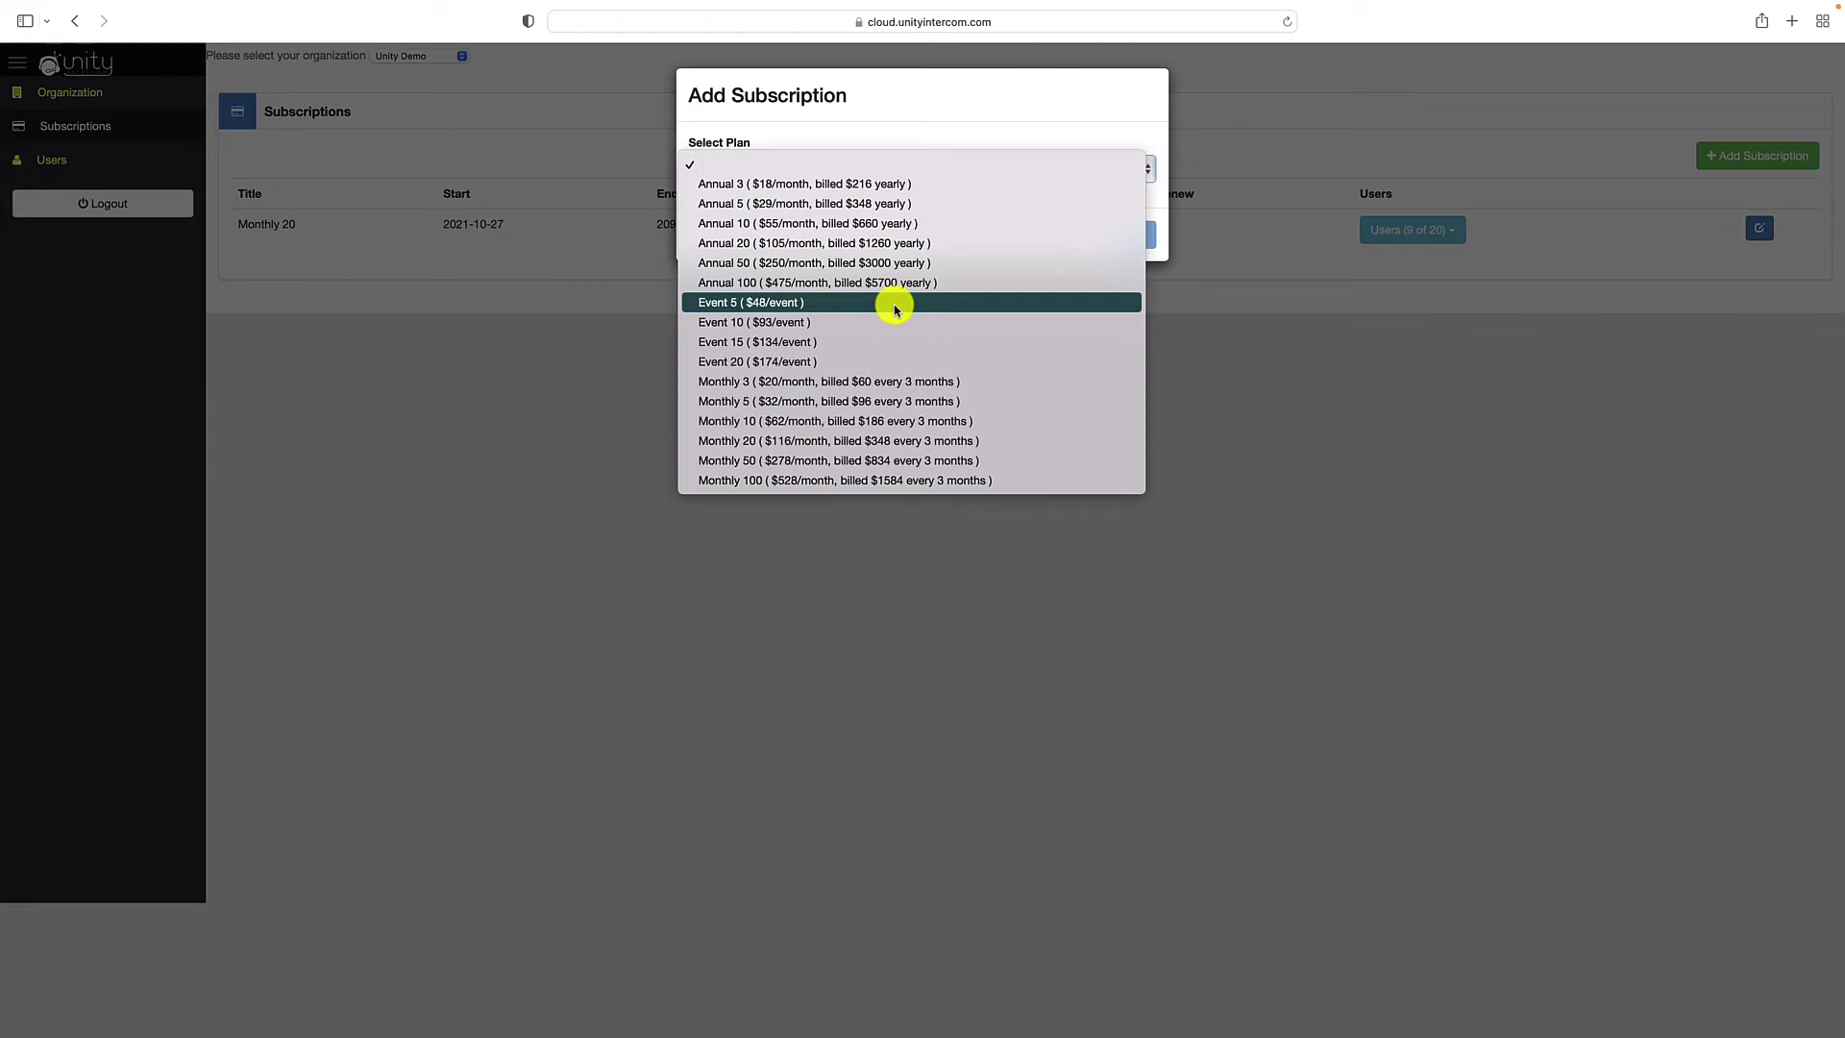
click(1233, 383)
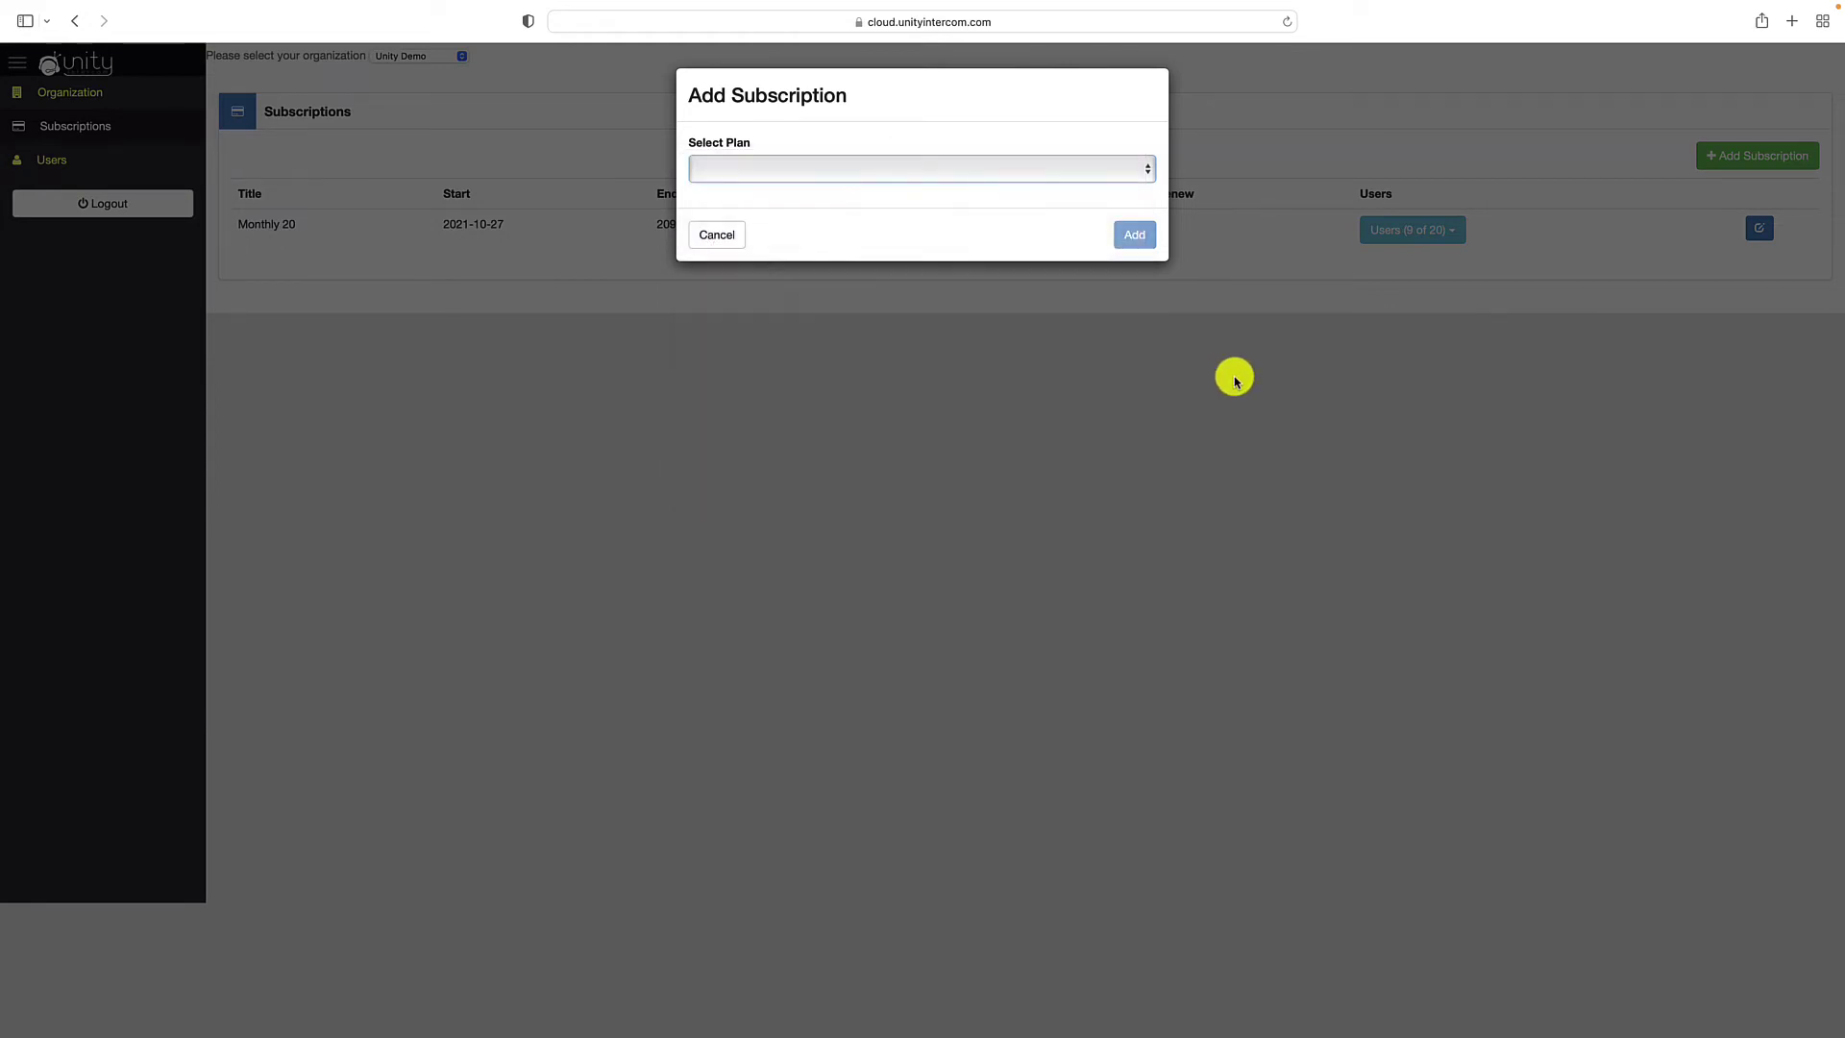
click(717, 234)
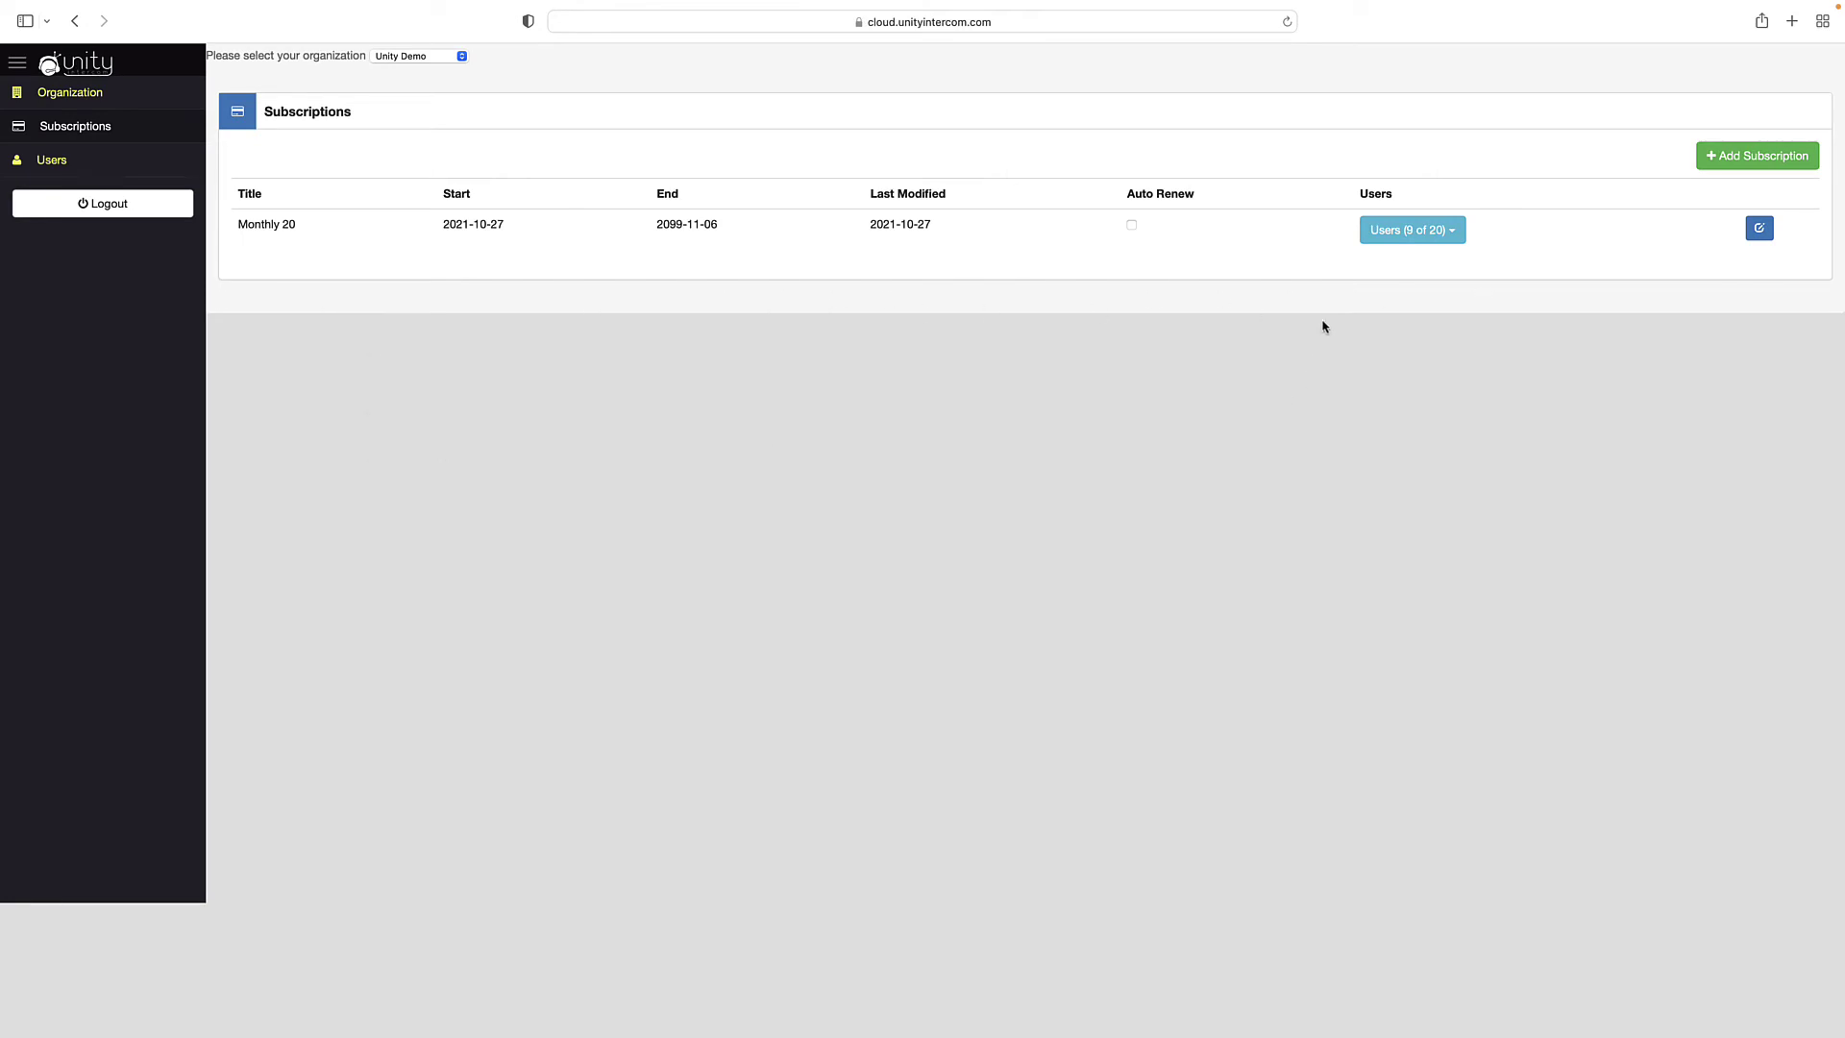
- Check the users assigned to the Monthly 20 subscription, and turn its auto renew on and off again
click(1441, 231)
click(1263, 336)
click(1170, 254)
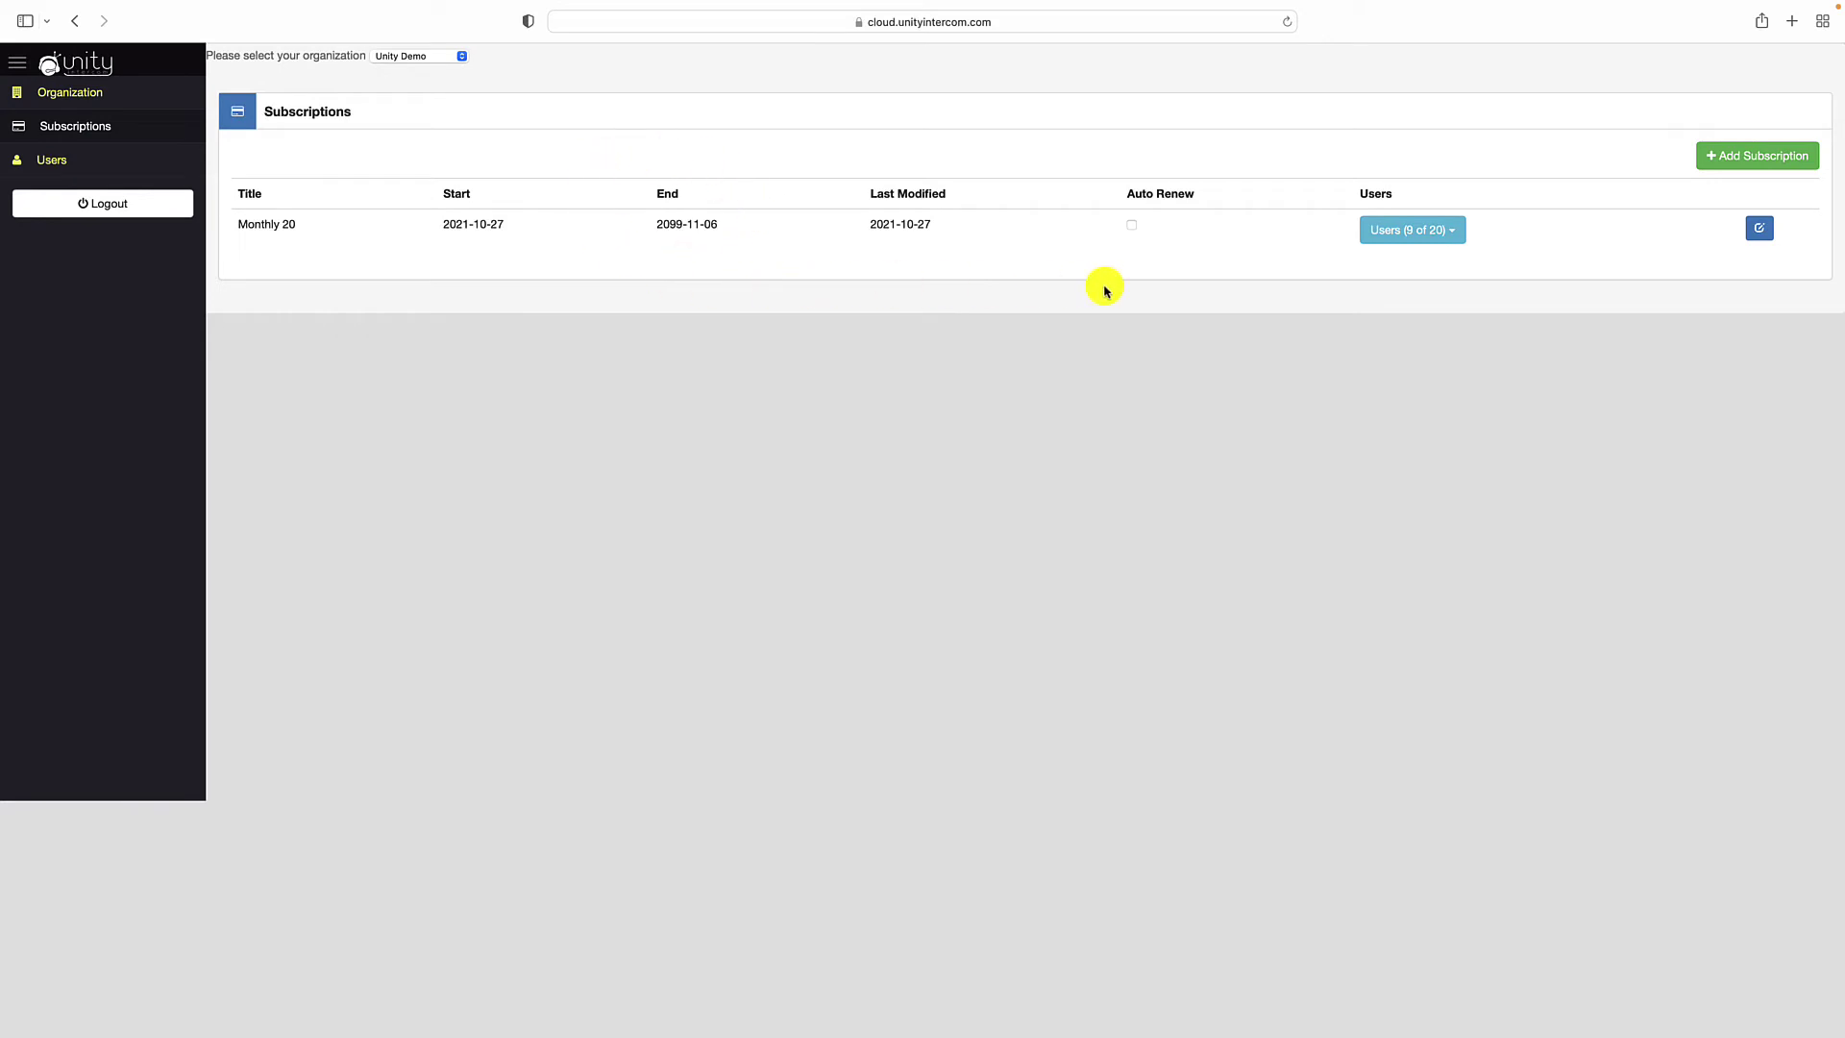
click(1133, 226)
click(1131, 225)
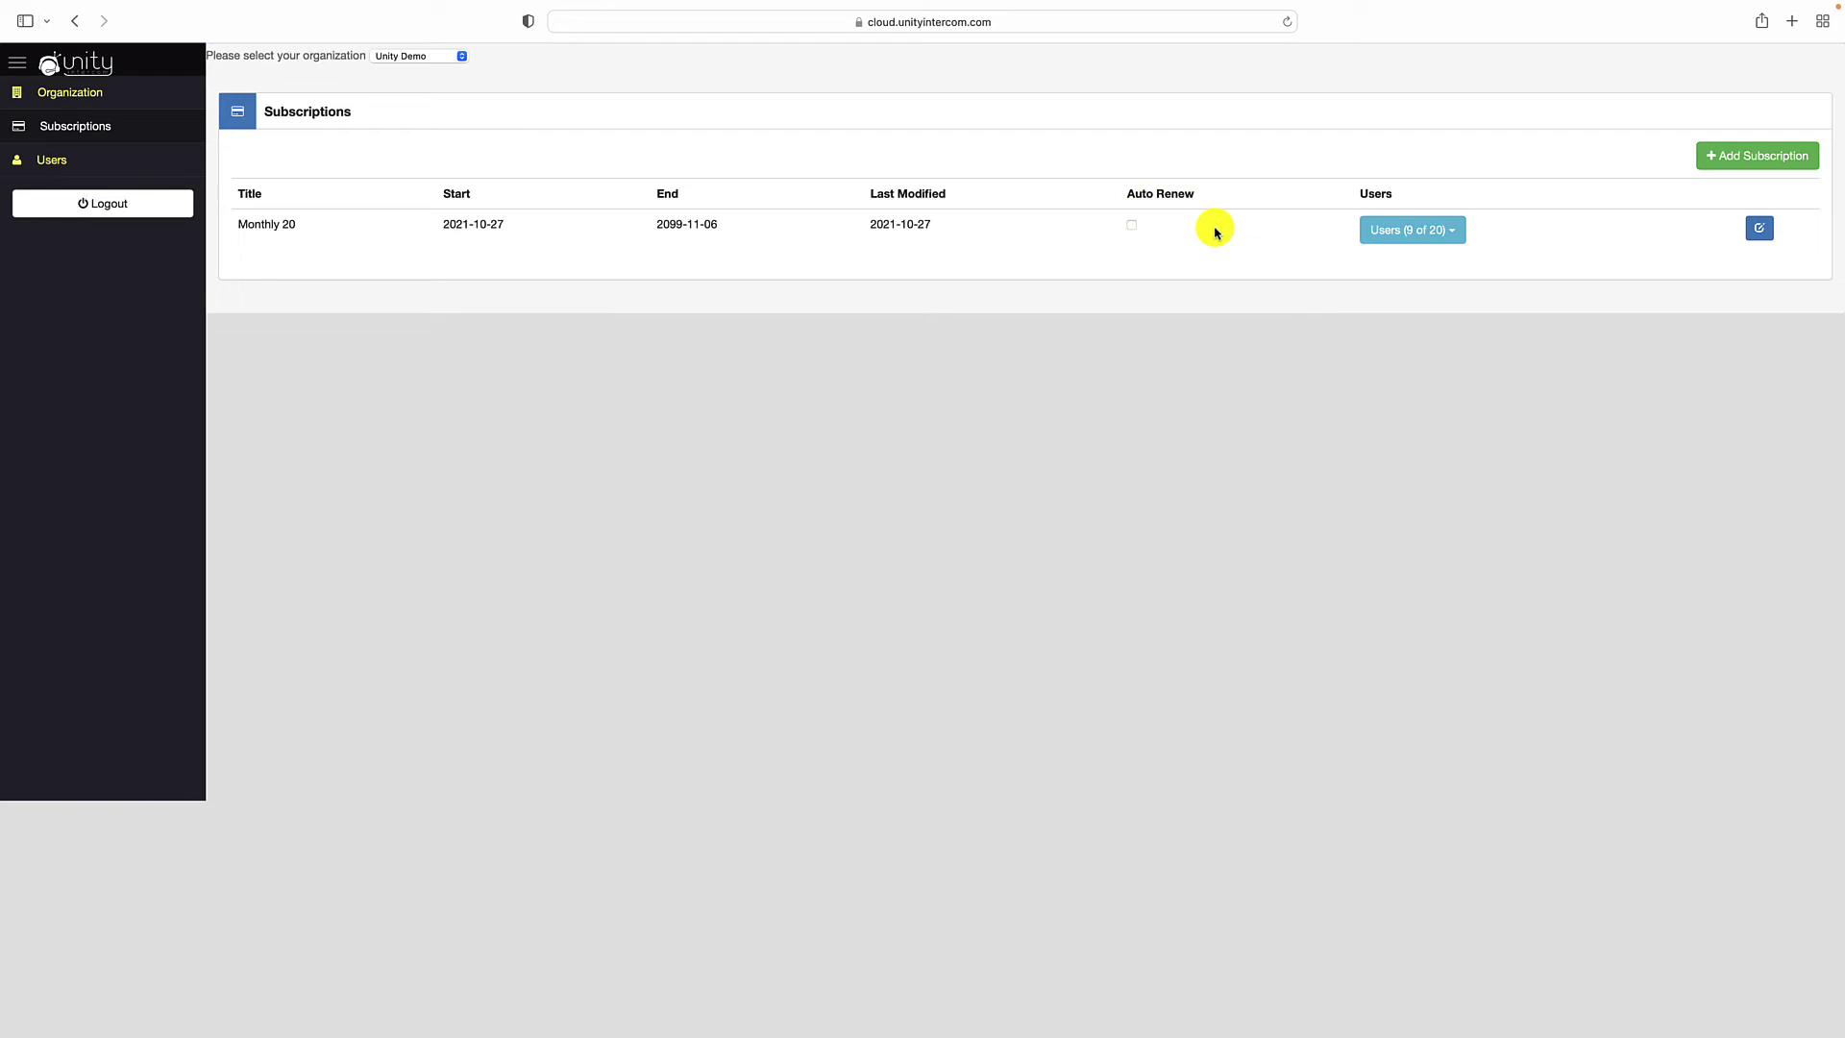
- Review the organization settings and the Monthly 20 subscription's assigned users, and return to the Users page
click(82, 165)
click(84, 96)
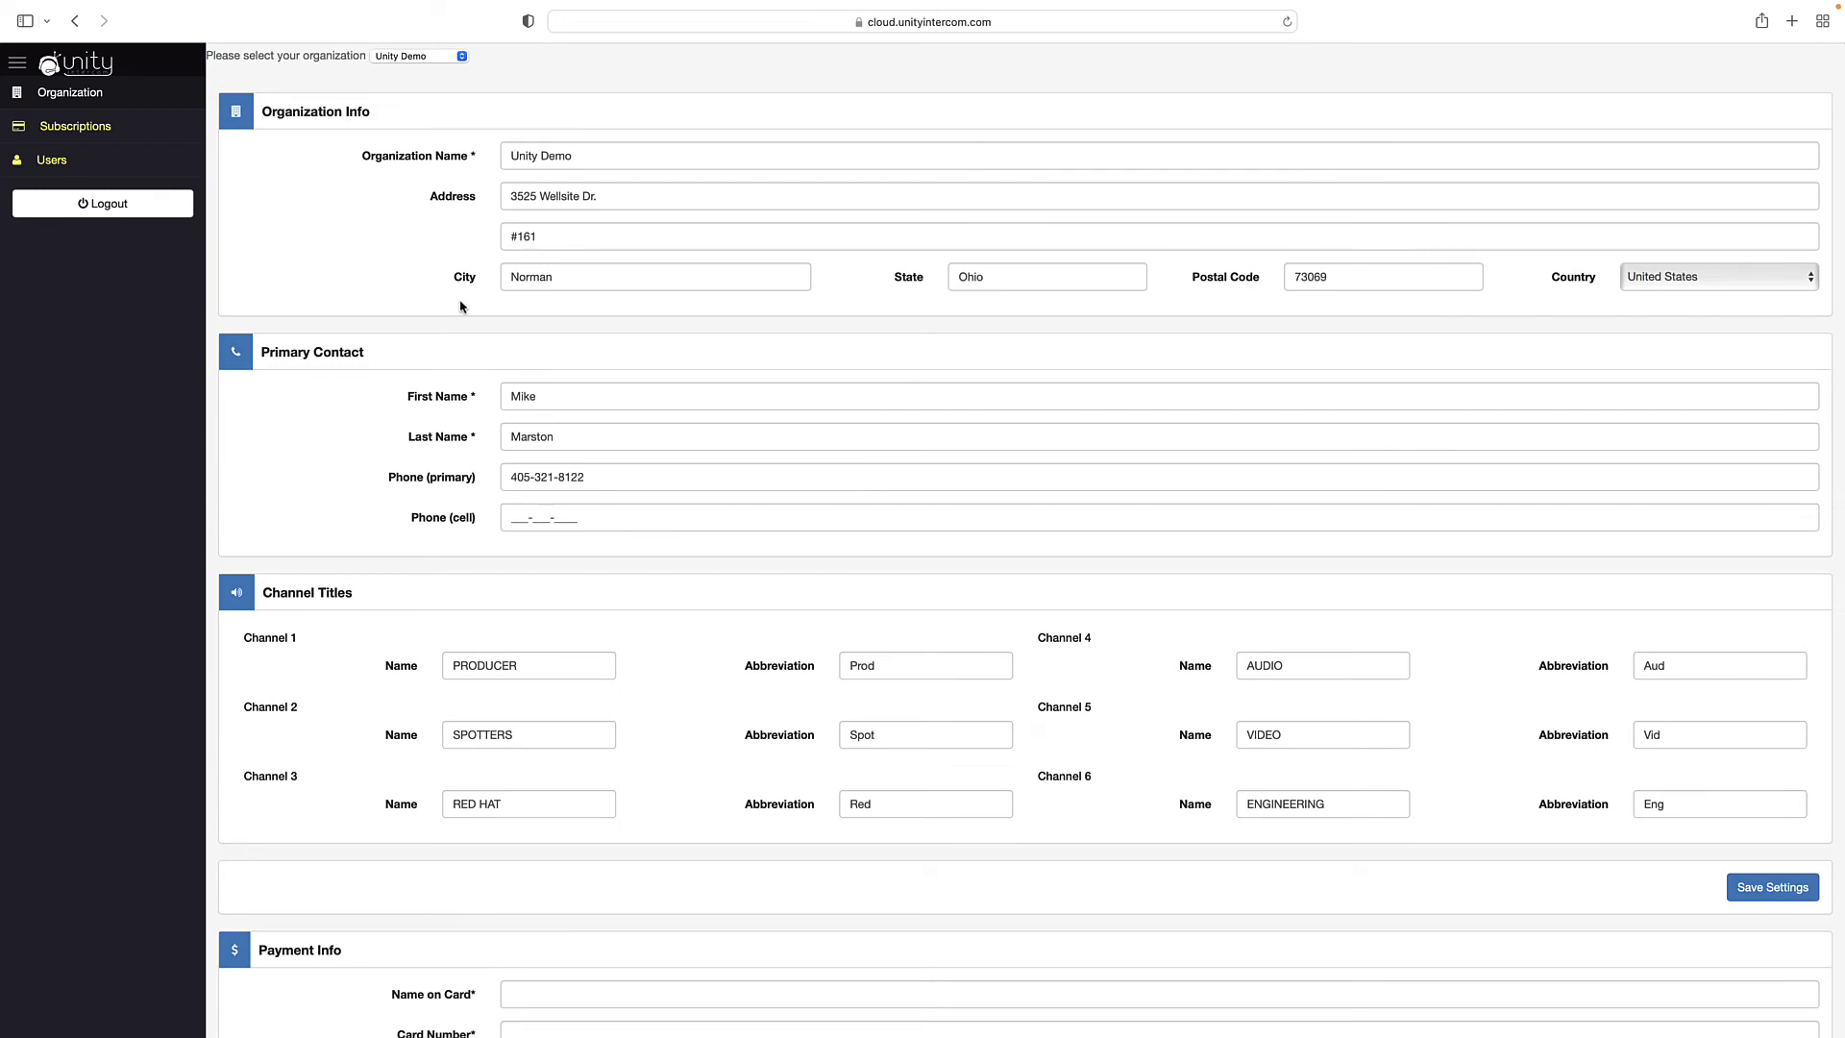
scroll(657, 663, down, 5)
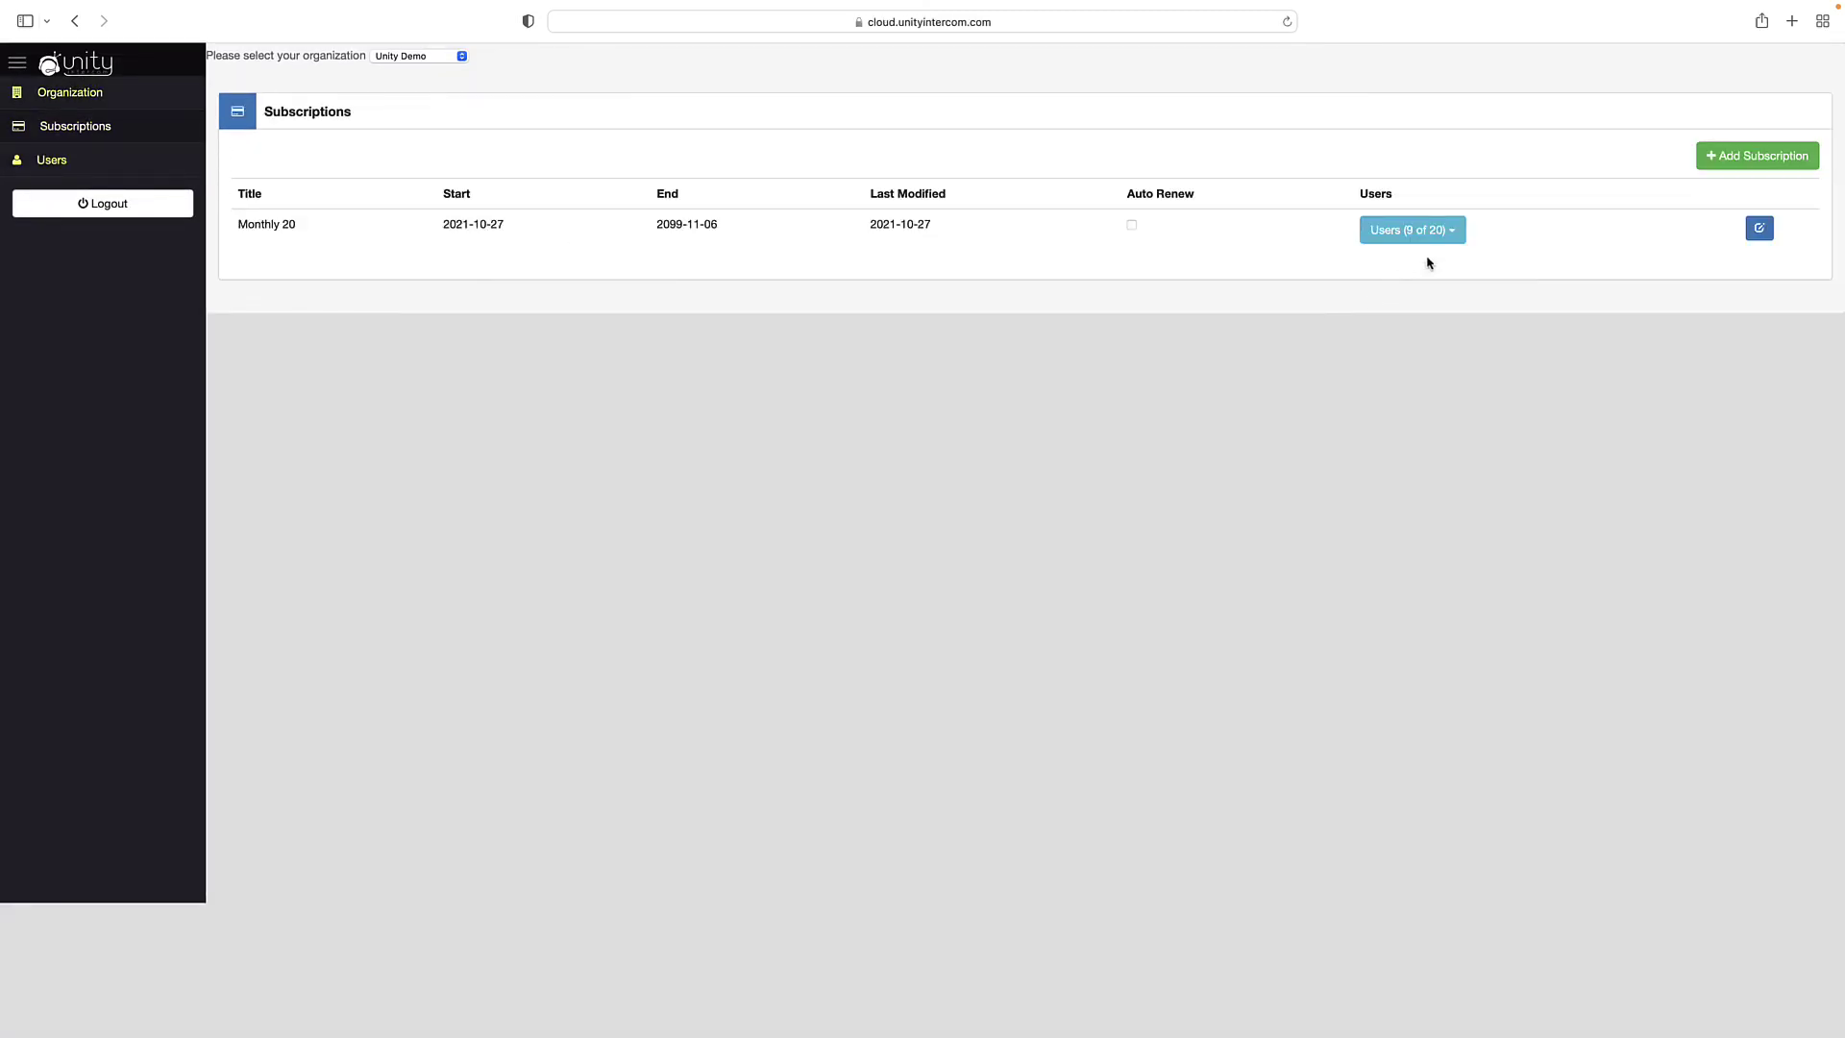
click(1446, 238)
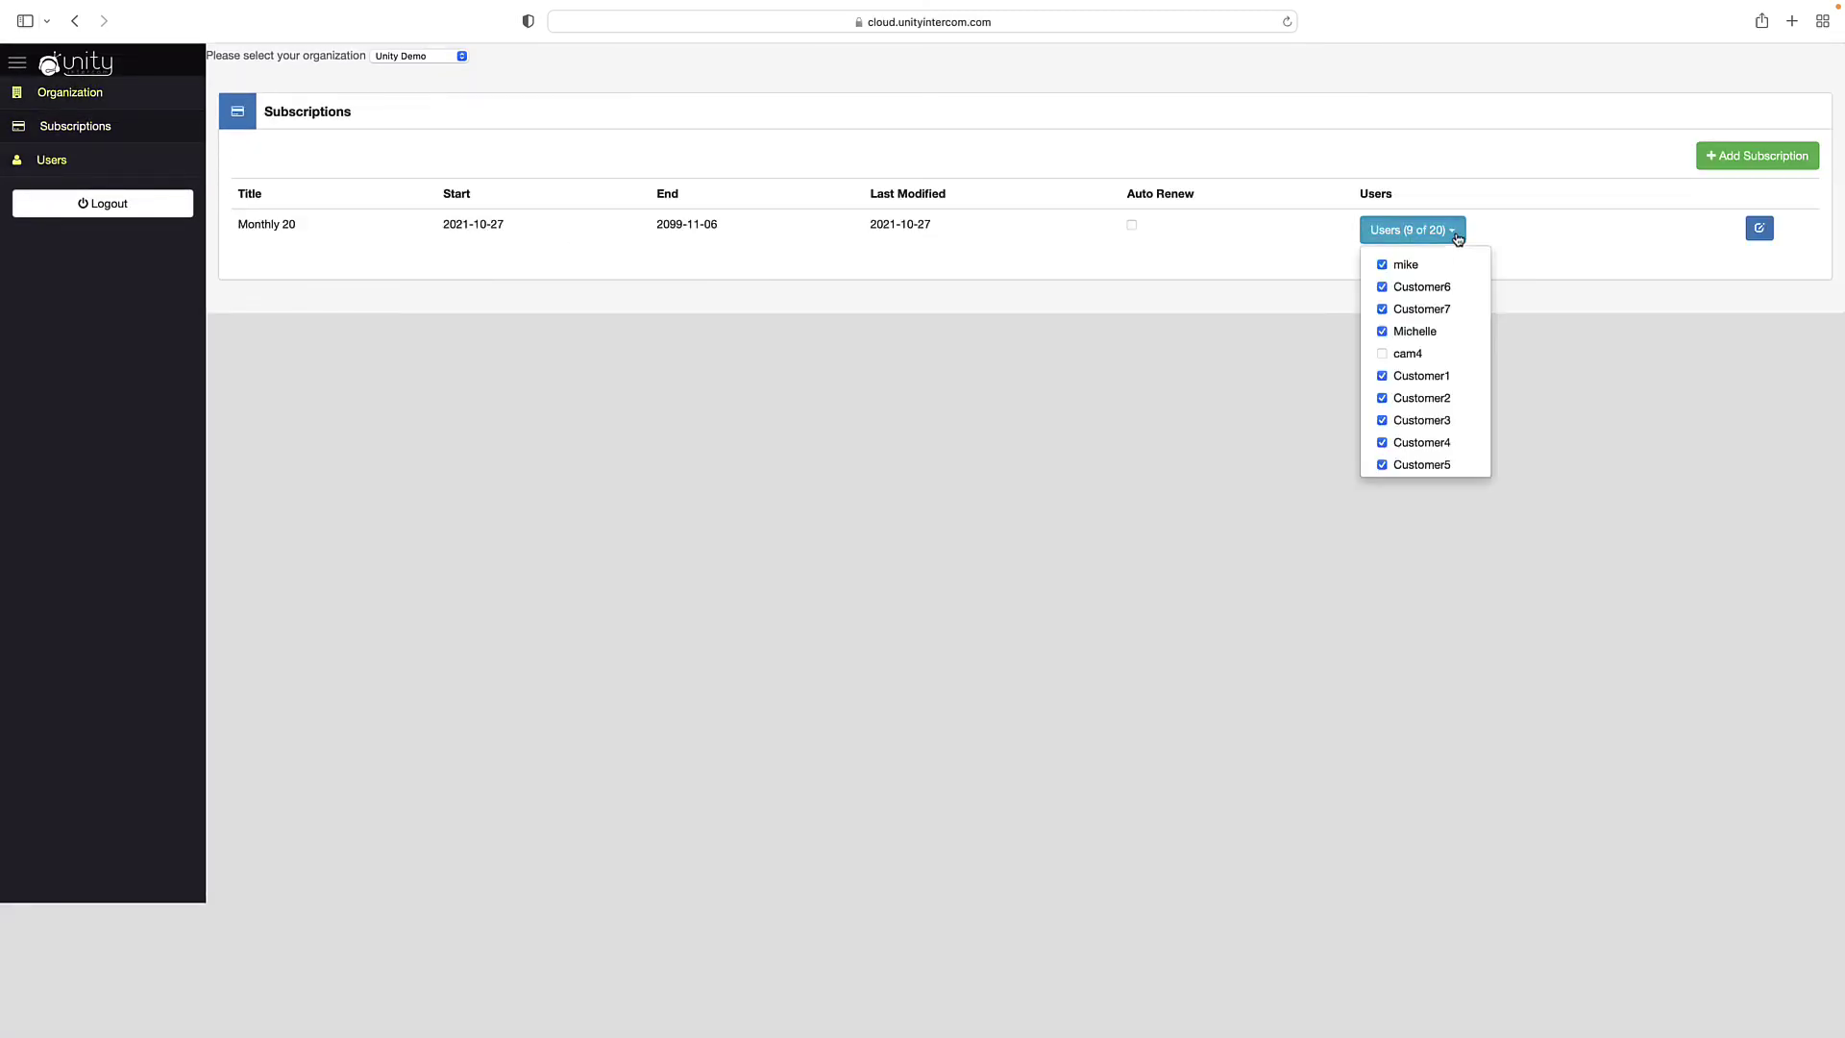
click(1165, 395)
click(67, 160)
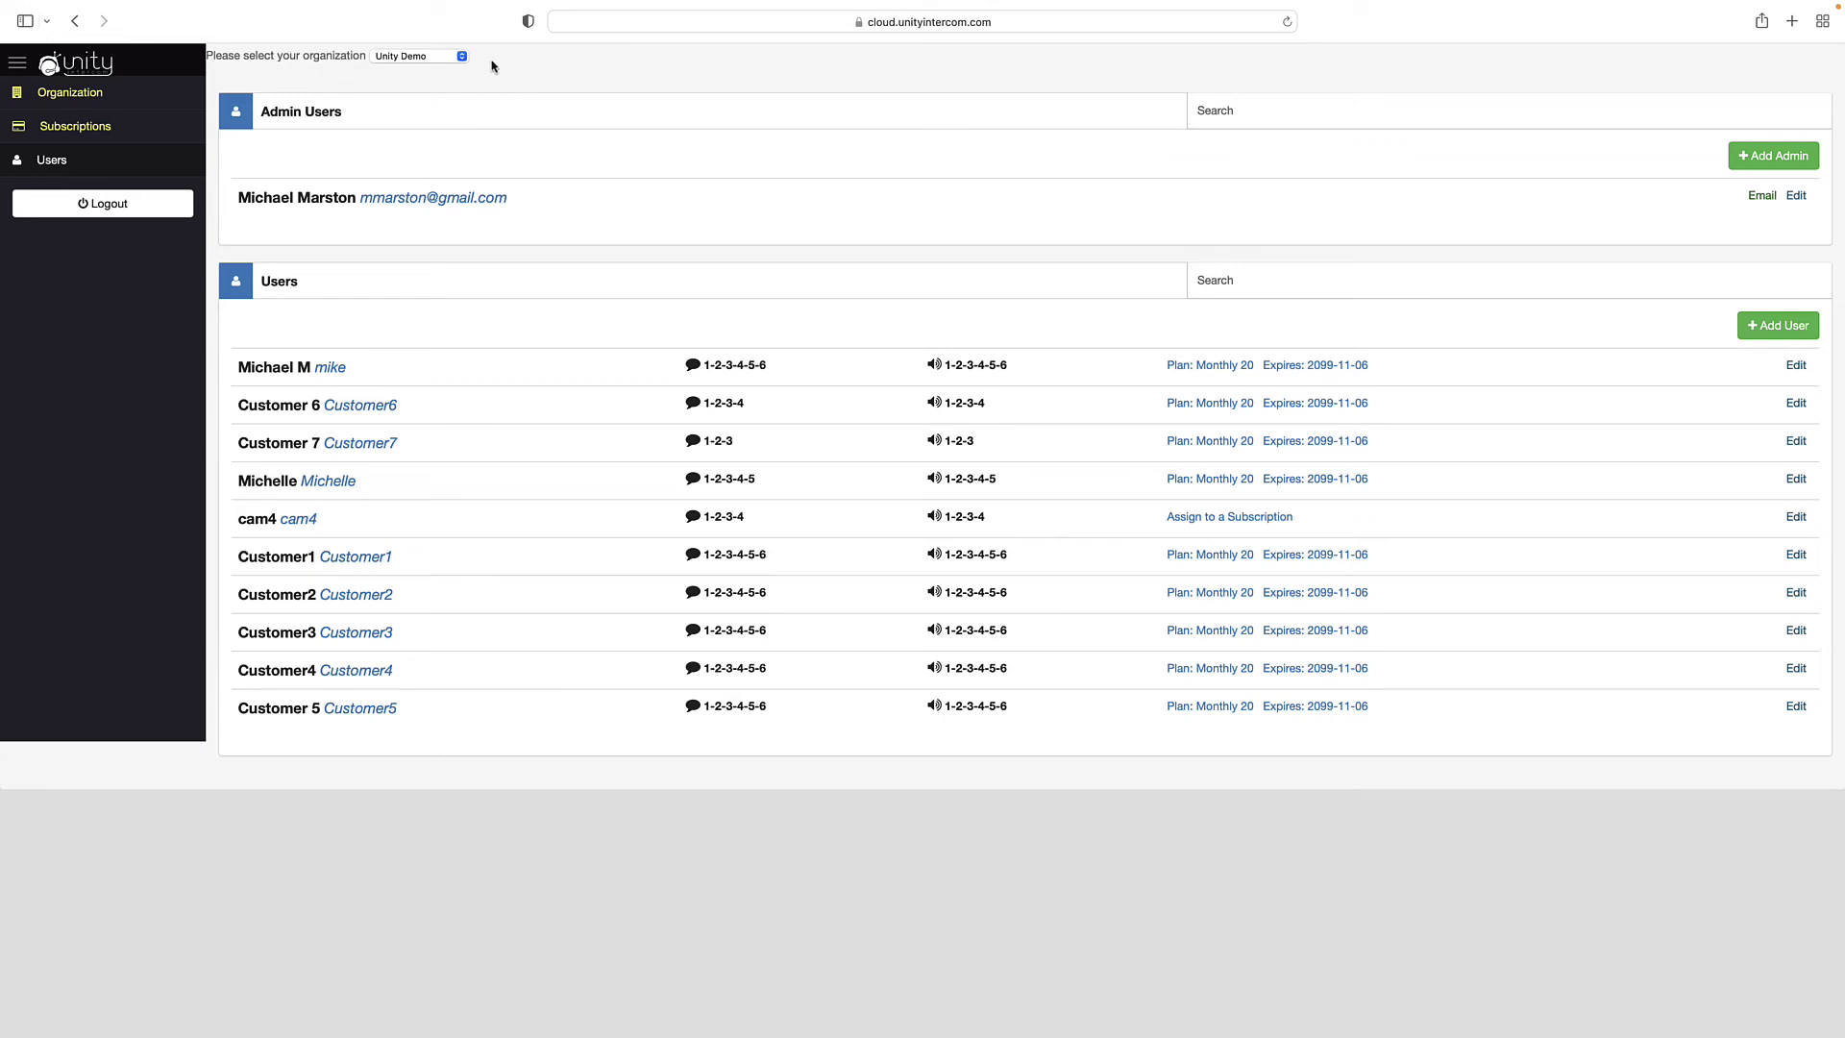
- View the users of the Weekly Test organization, and switch back to the Unity Demo organization
click(460, 57)
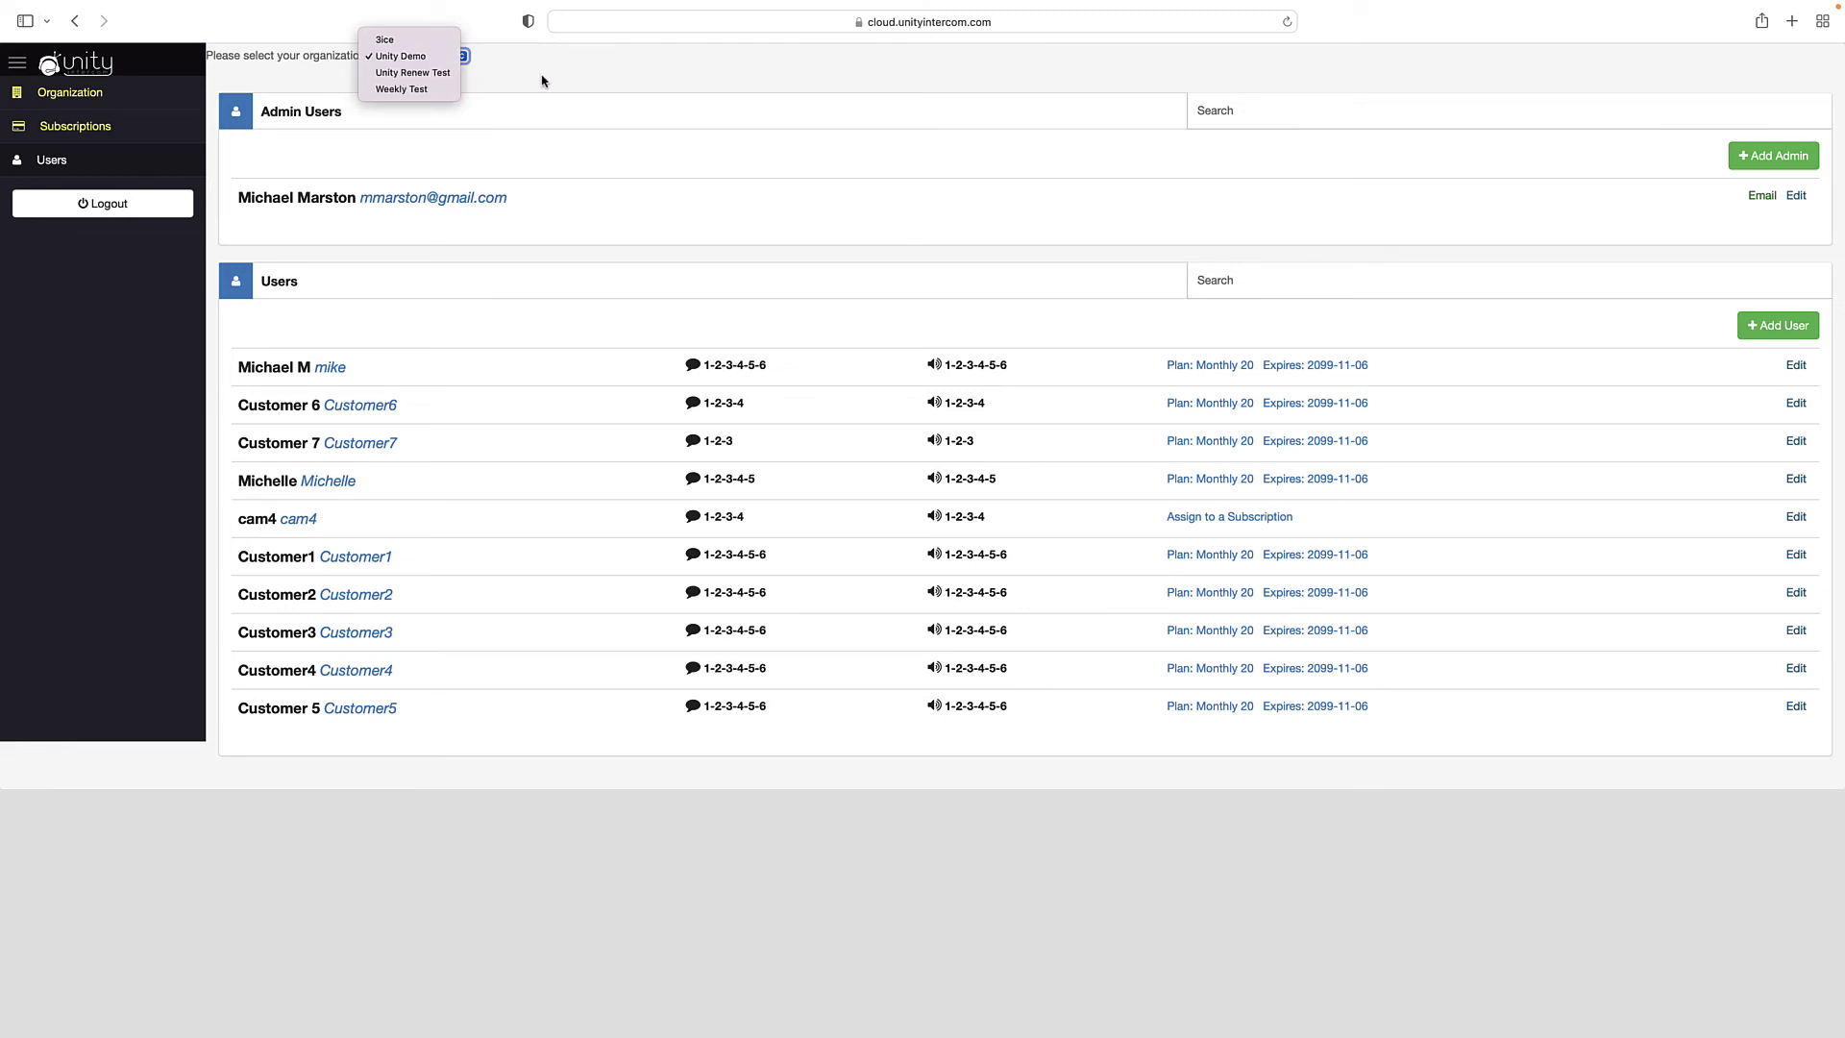
click(436, 88)
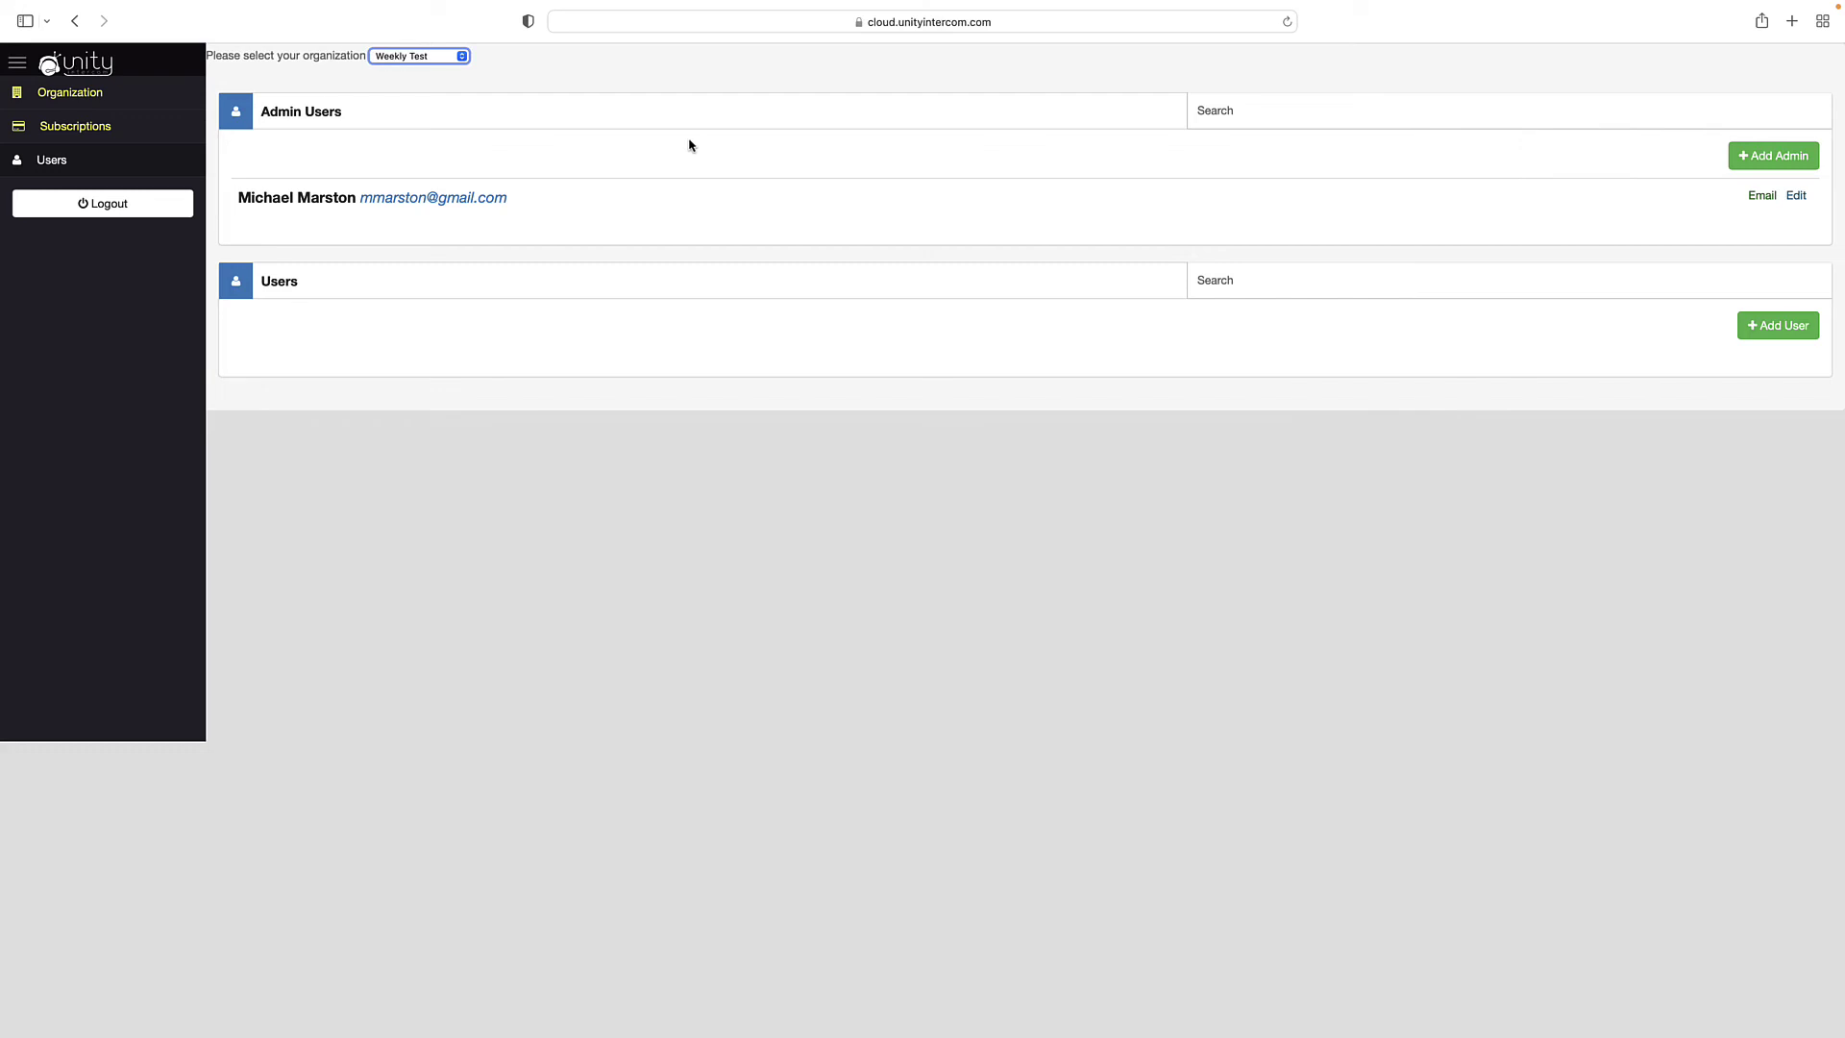
click(461, 57)
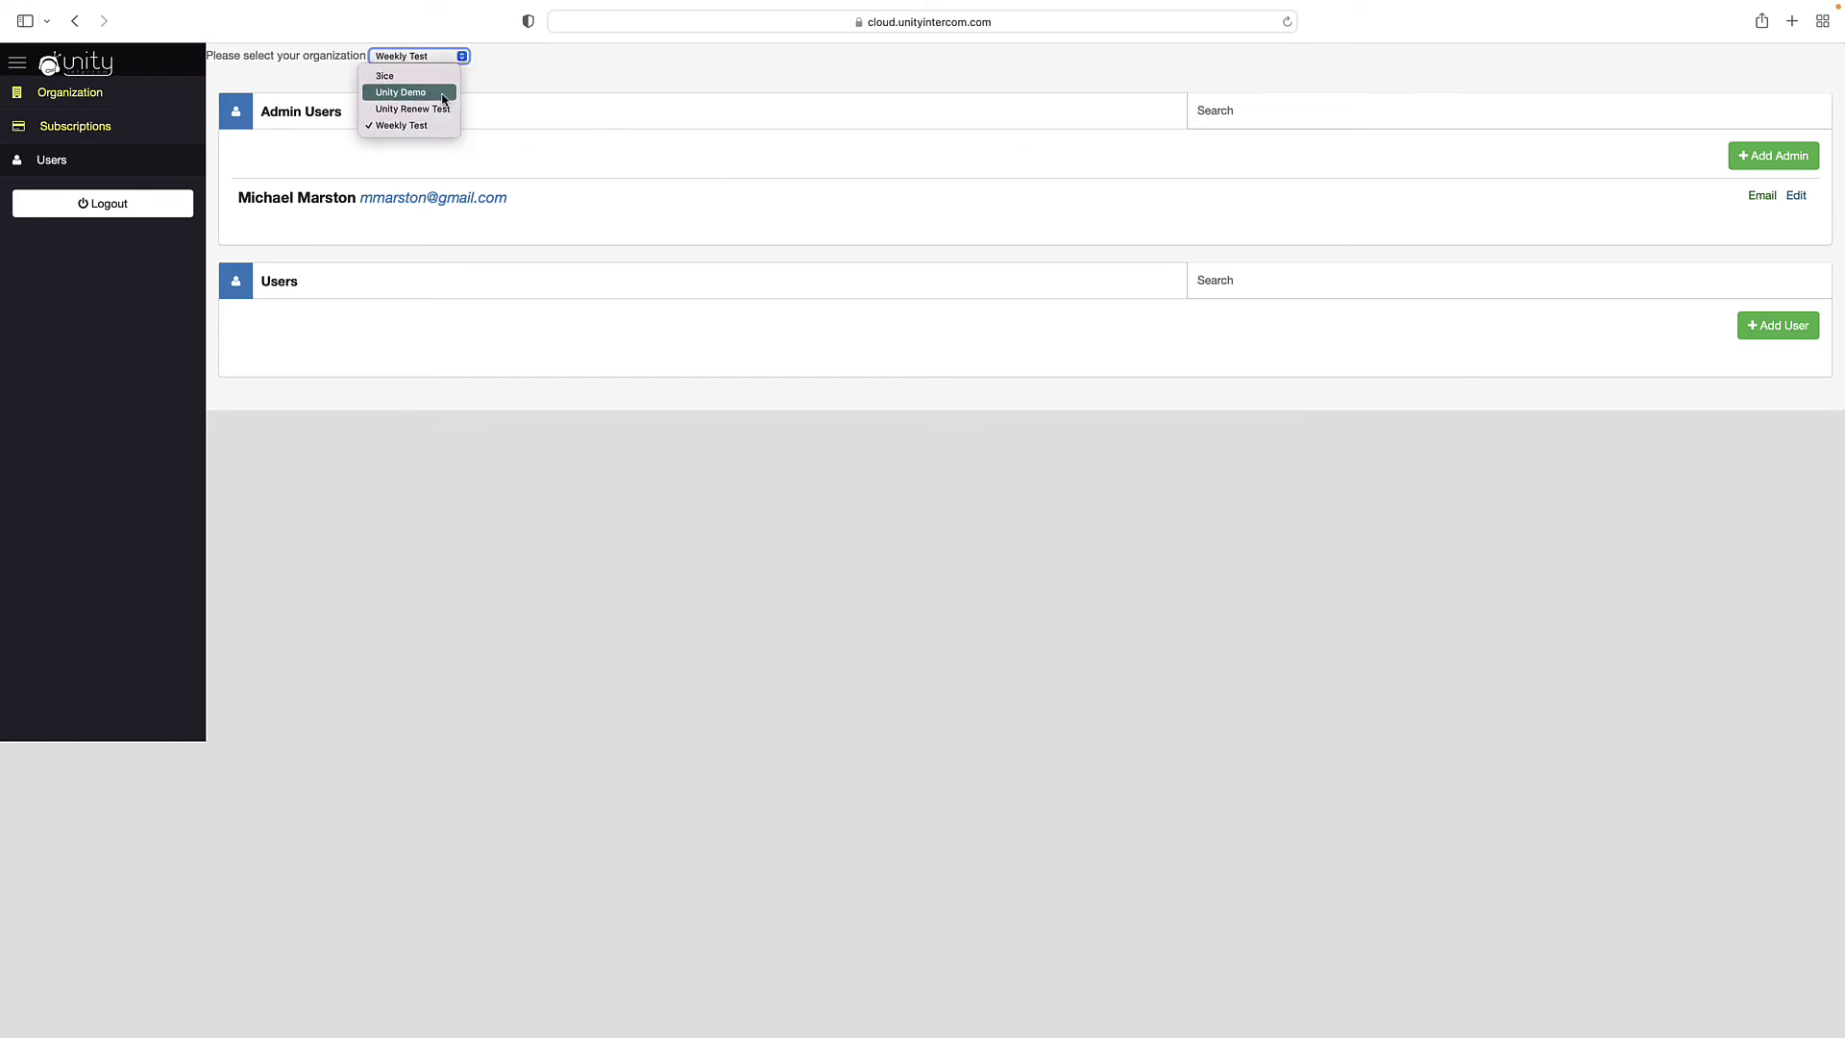
click(433, 92)
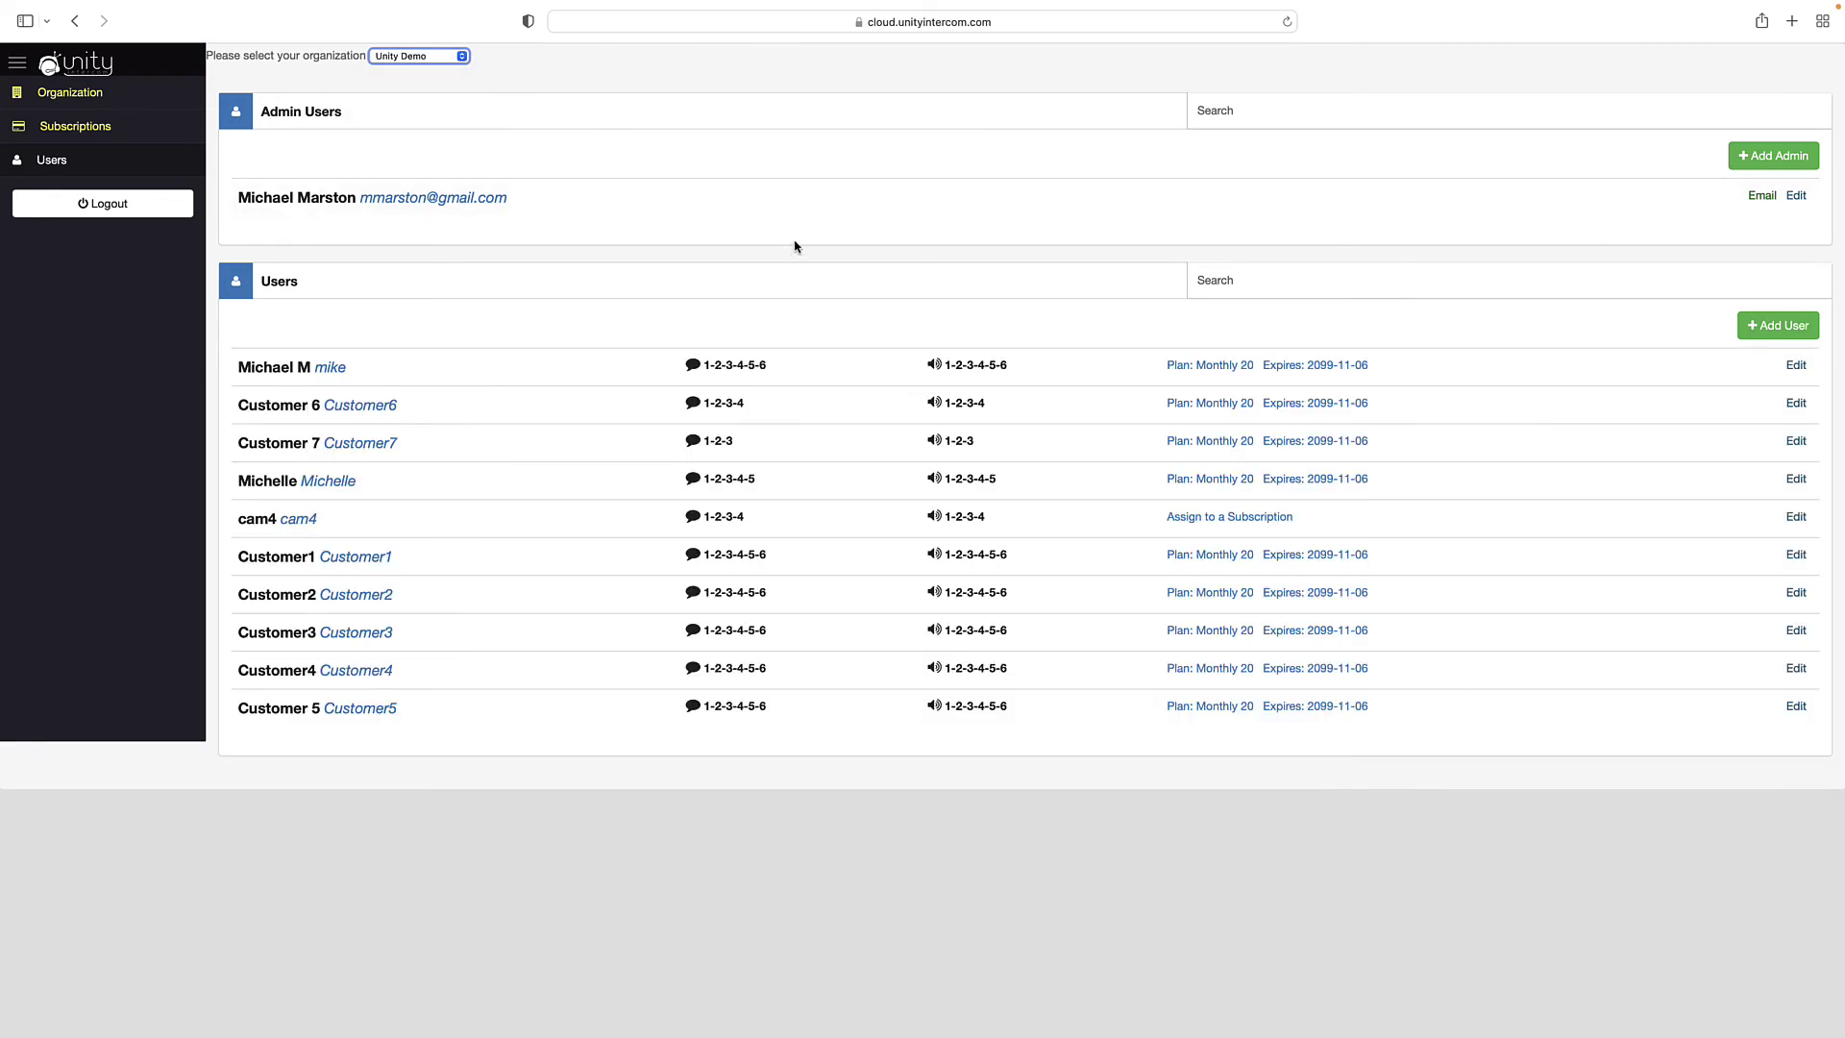